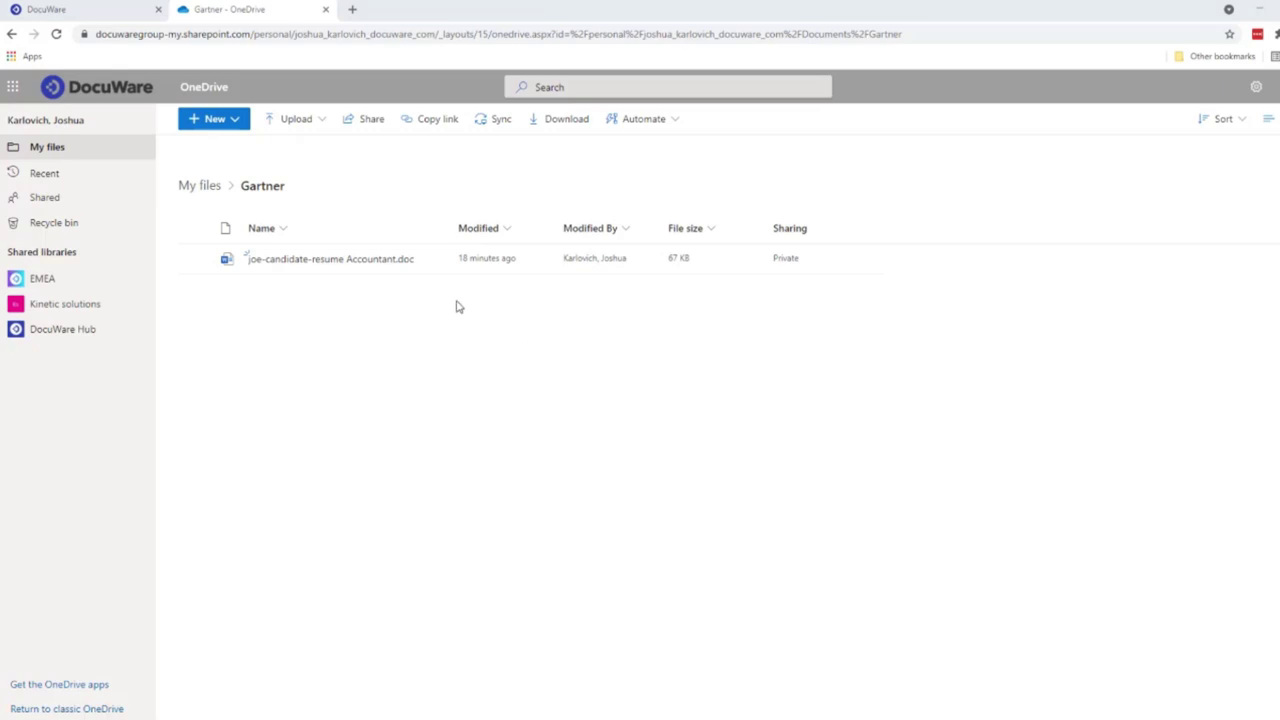
Step: Open joe-candidate-resume Accountant.doc from the Gartner folder in the Word desktop app
click(431, 261)
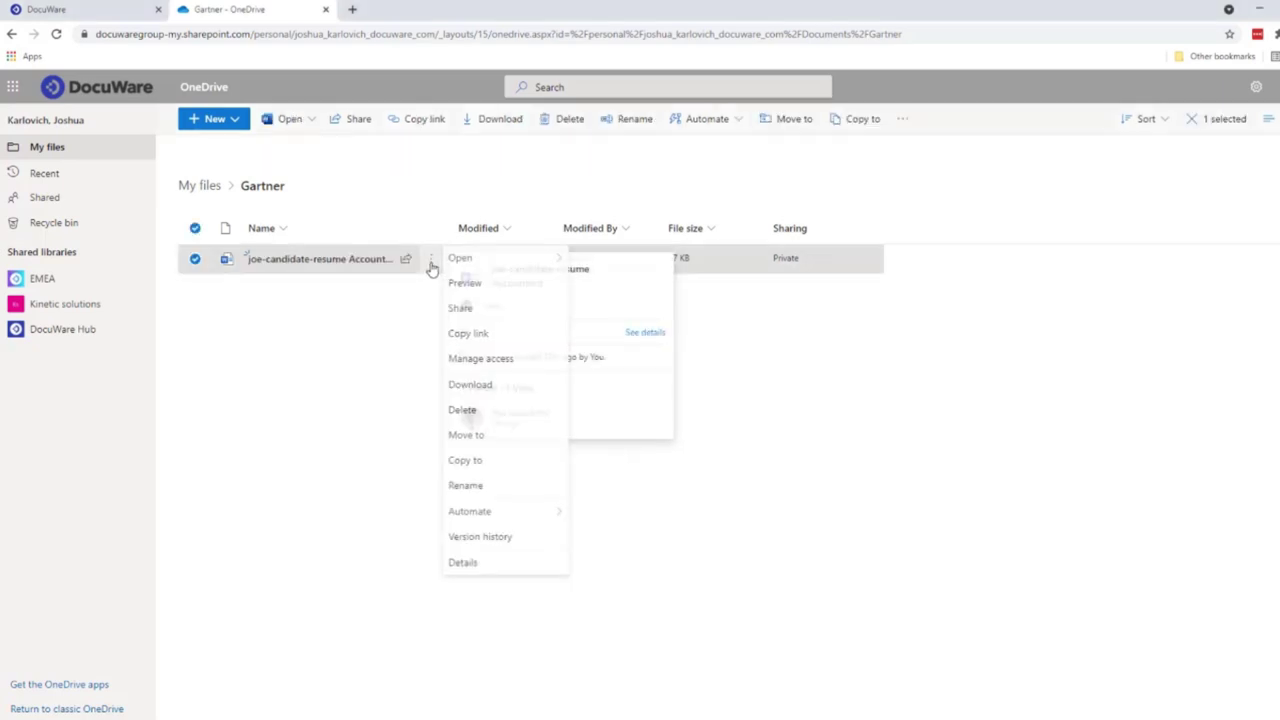
mouse_move(558, 263)
click(626, 285)
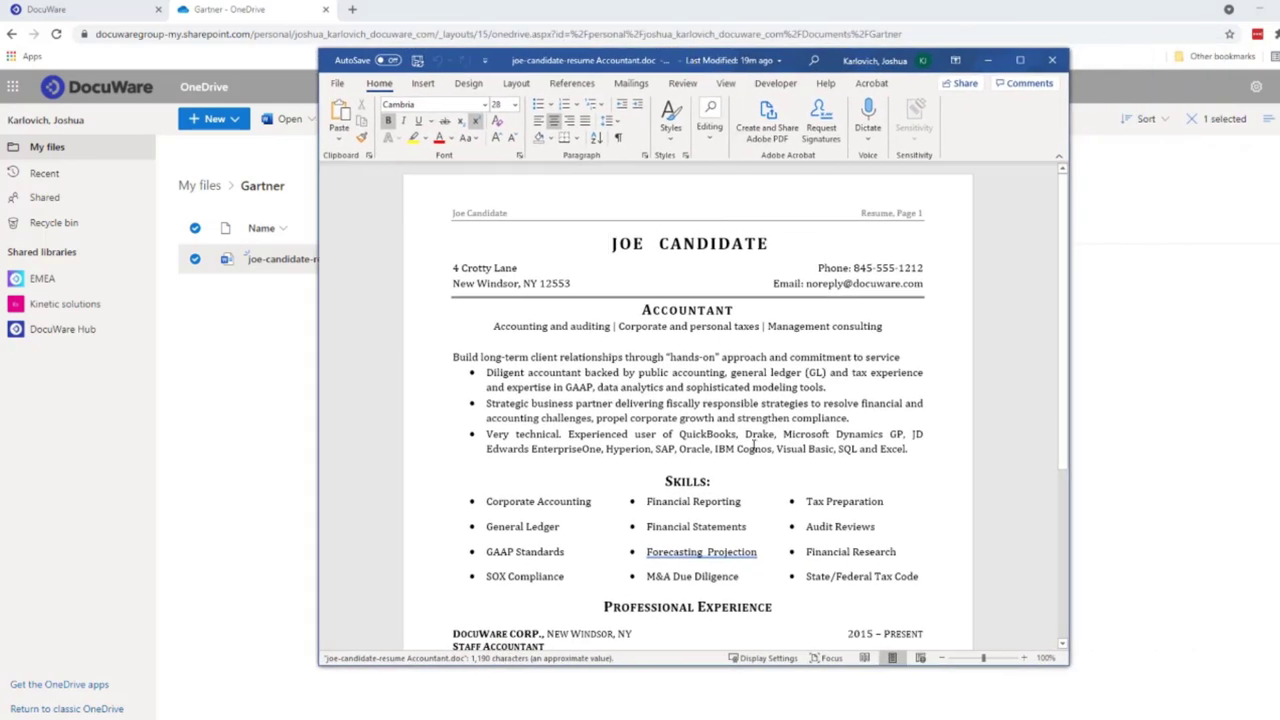
Step: Save the resume from Word into DocuWare's EM - Resume Inbox and acknowledge the confirmation
click(337, 83)
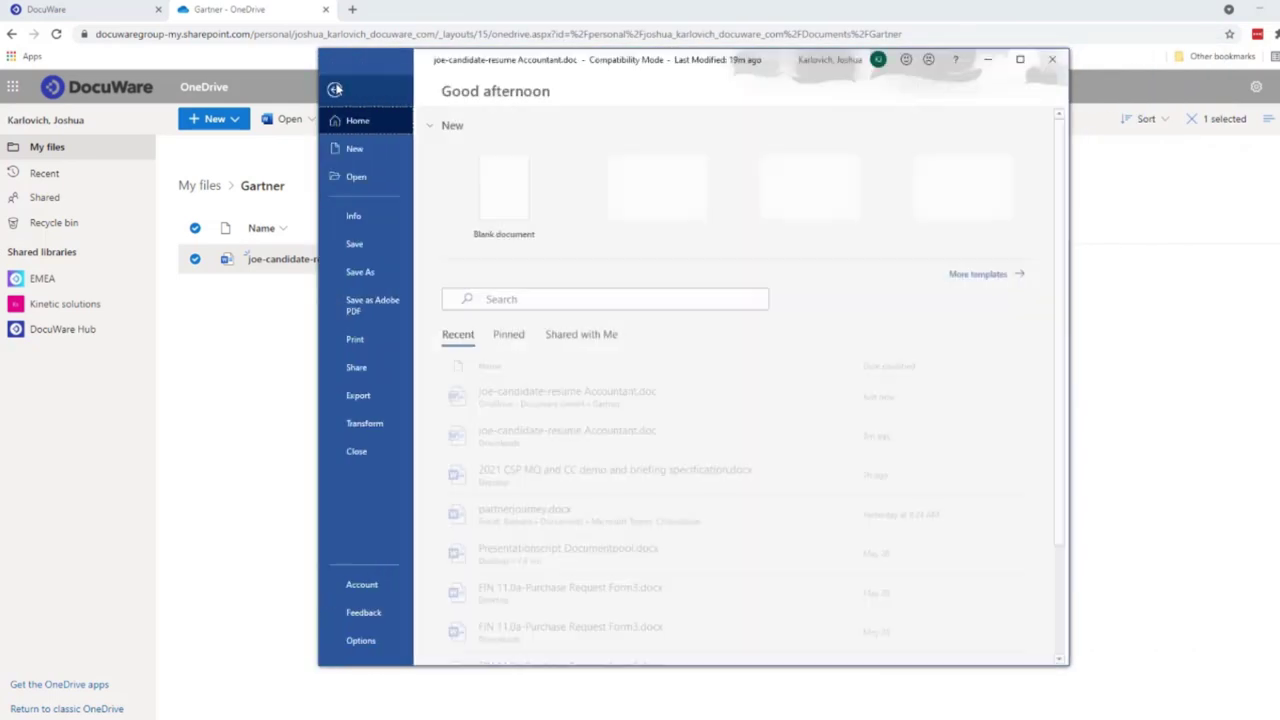
click(352, 272)
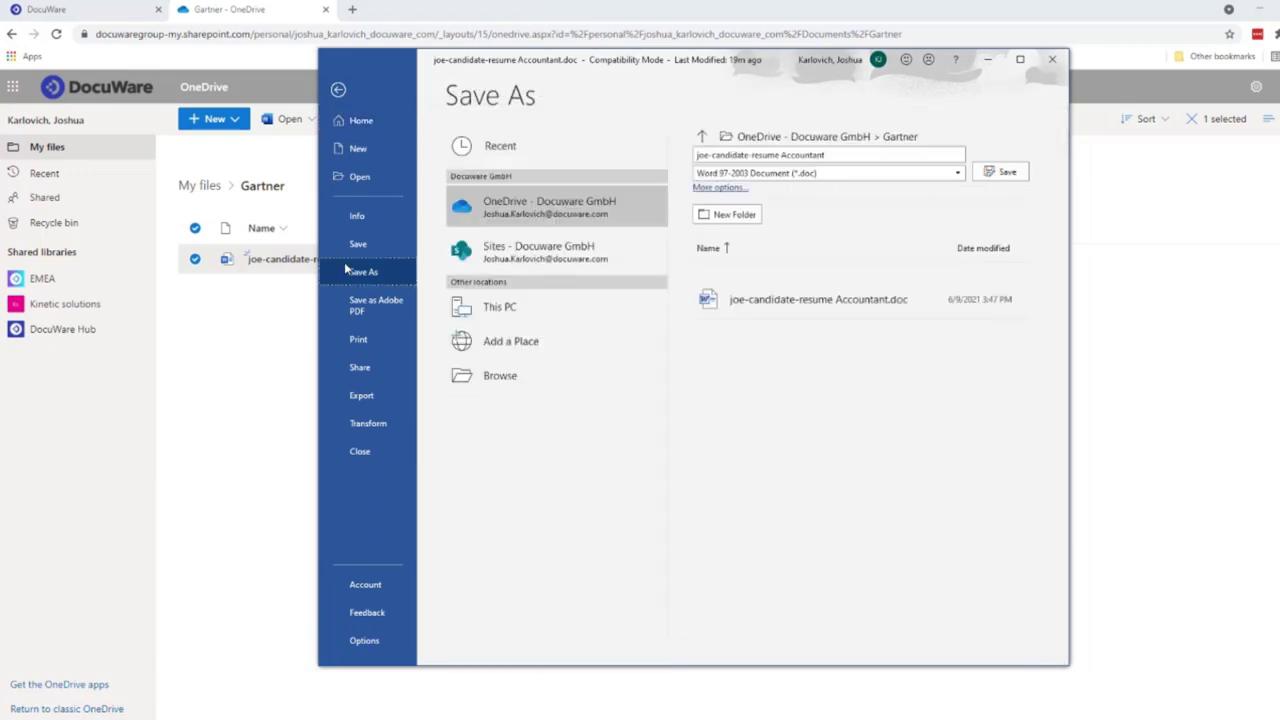
click(487, 378)
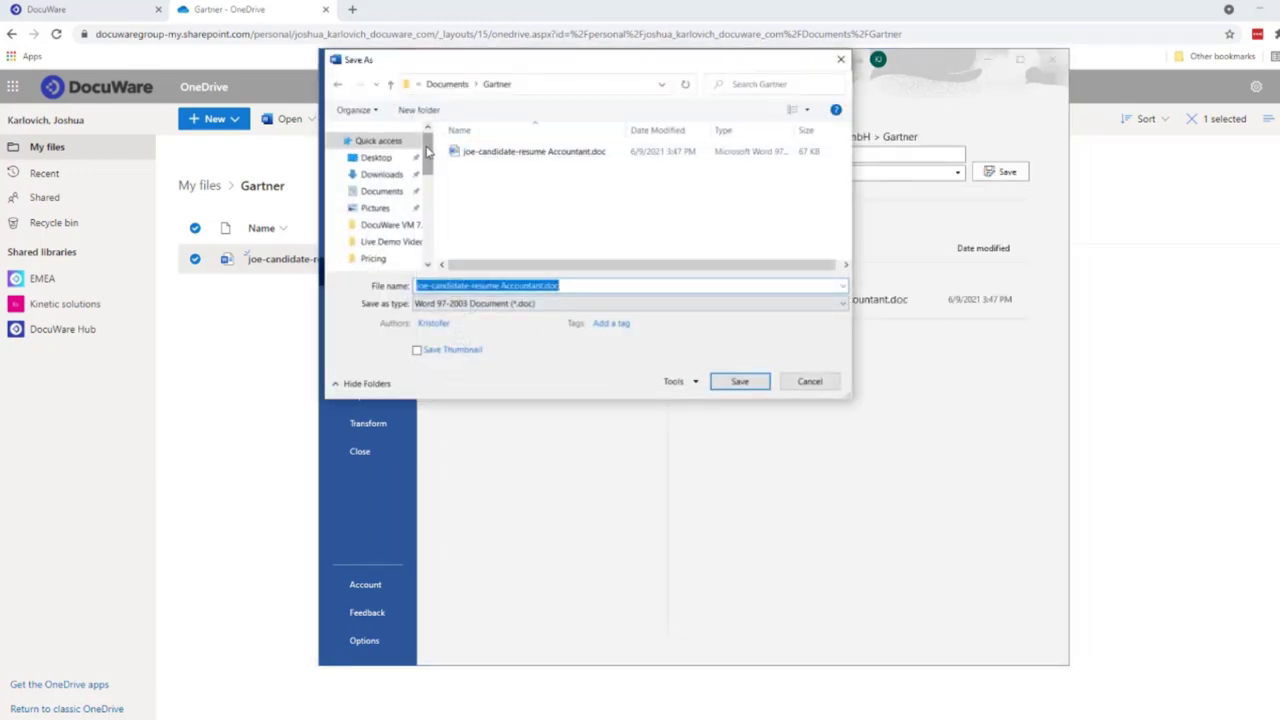
scroll(428, 150, down, 5)
scroll(400, 158, up, 1)
click(376, 160)
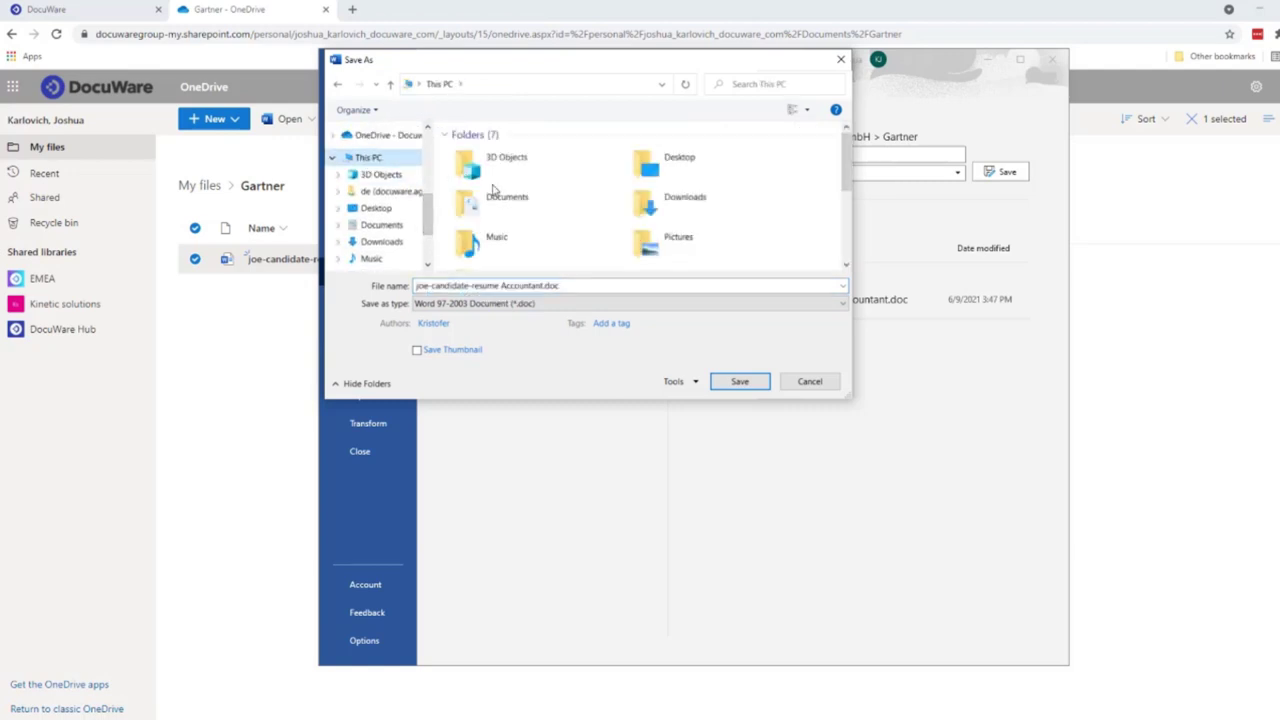
scroll(541, 263, down, 3)
double_click(496, 190)
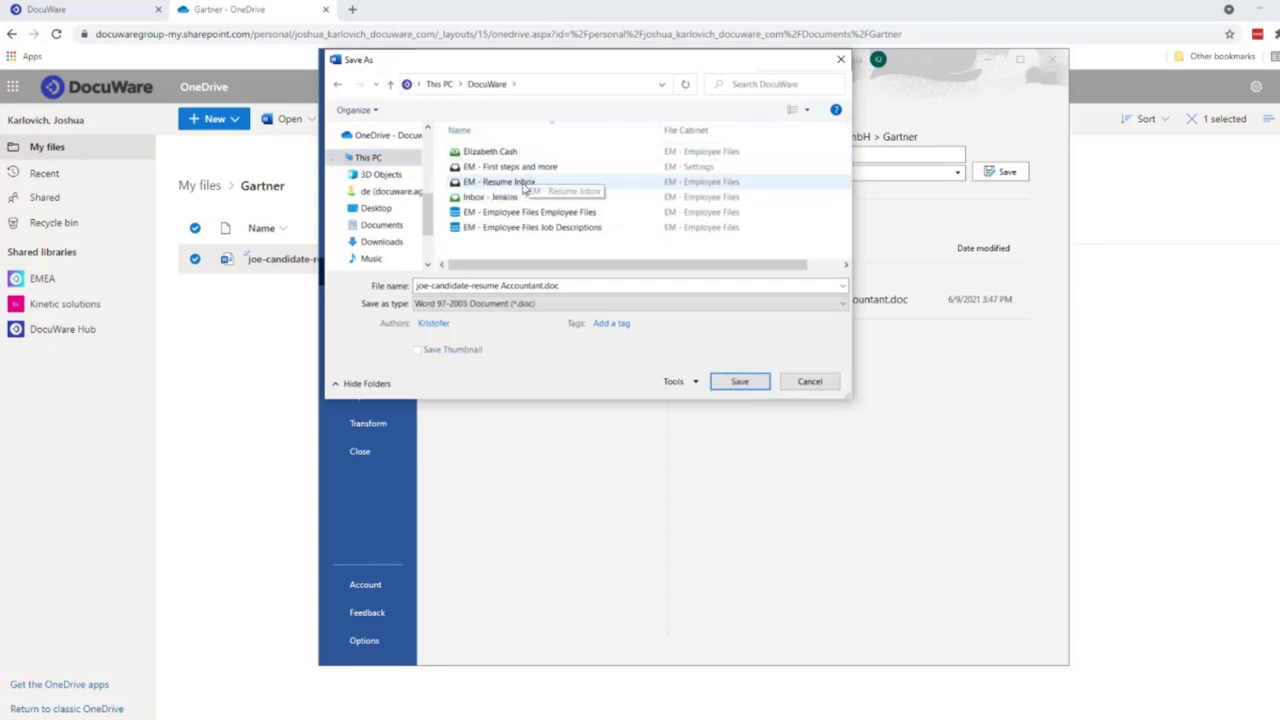
double_click(520, 184)
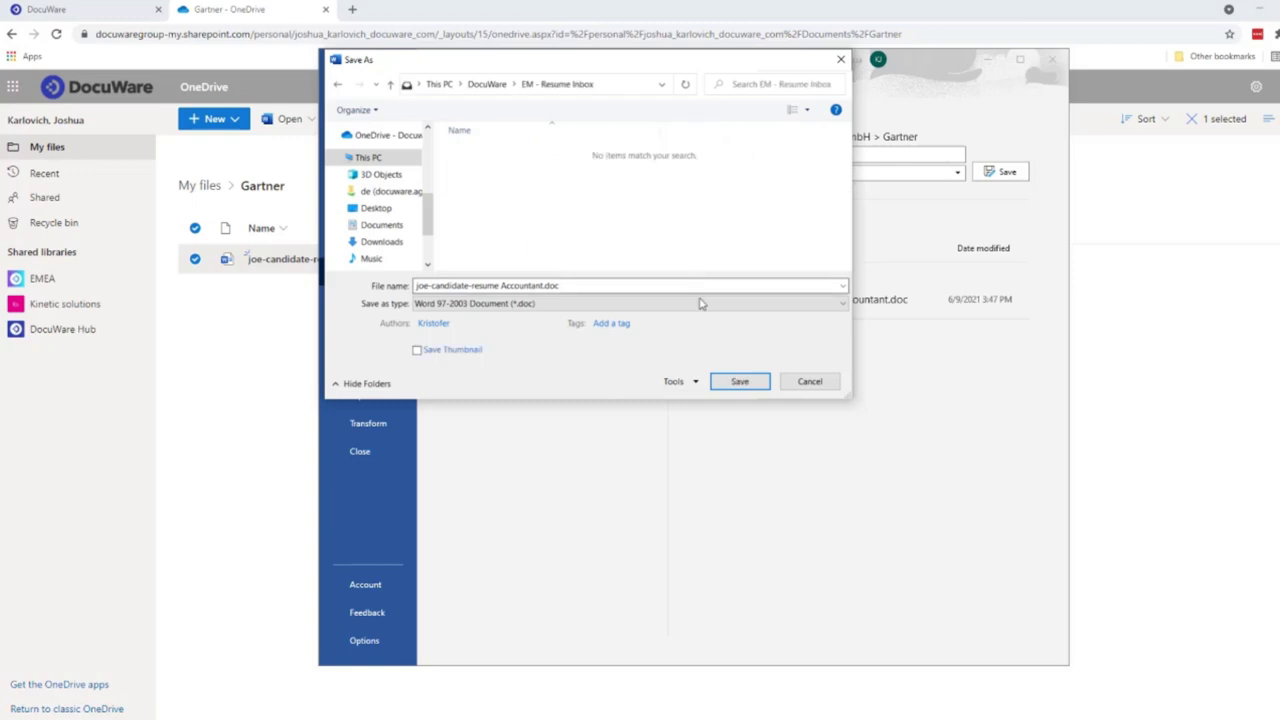
click(746, 386)
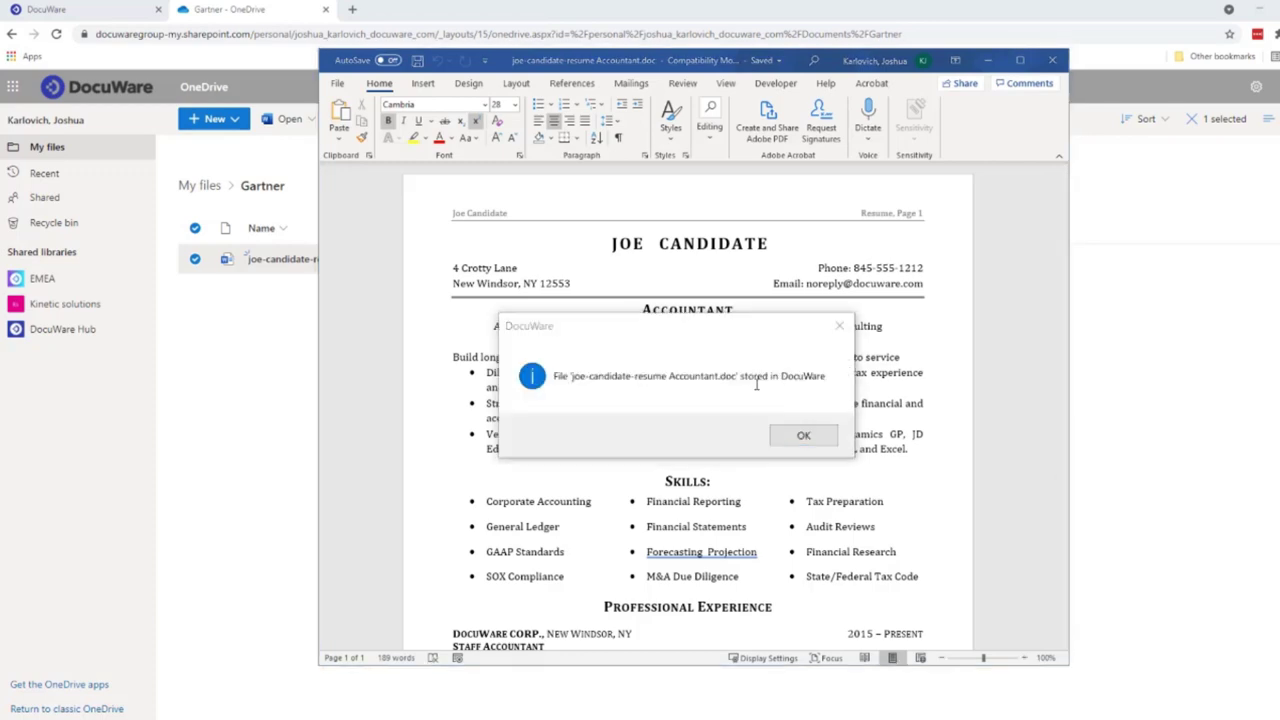
click(810, 441)
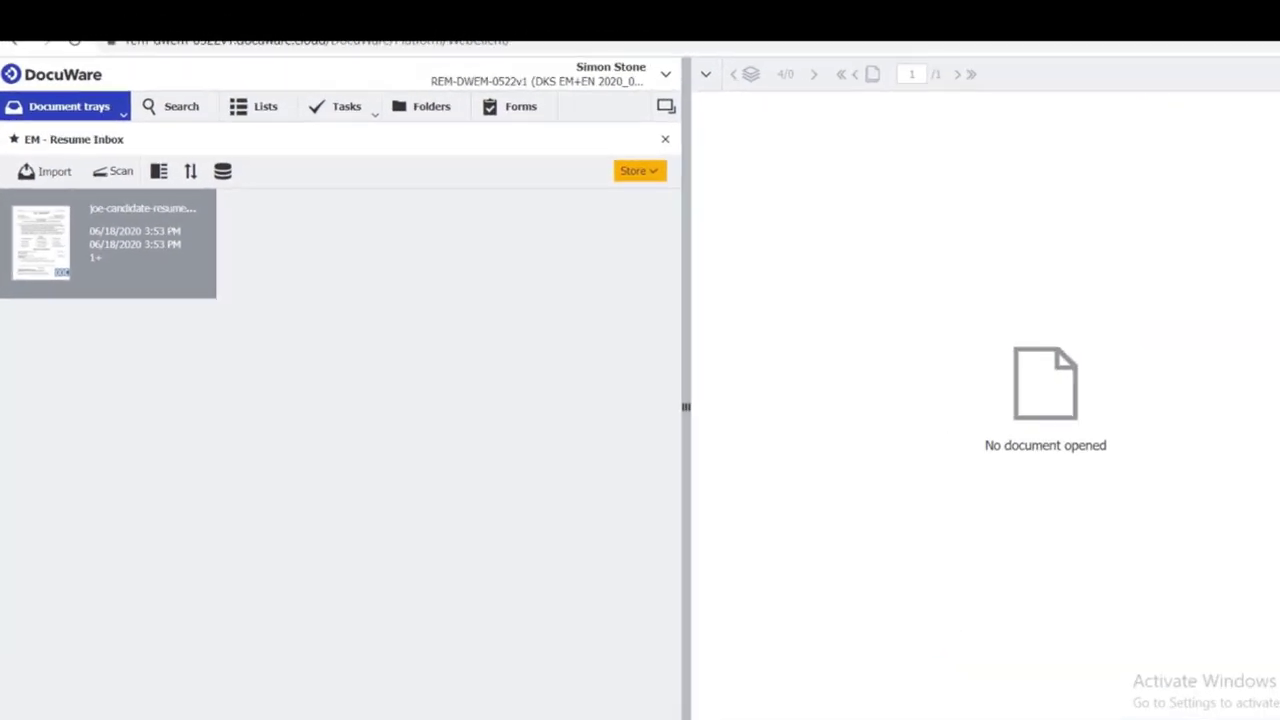
Step: Store the document as EM - Employee Files - Resume with department Finance
click(650, 177)
click(720, 195)
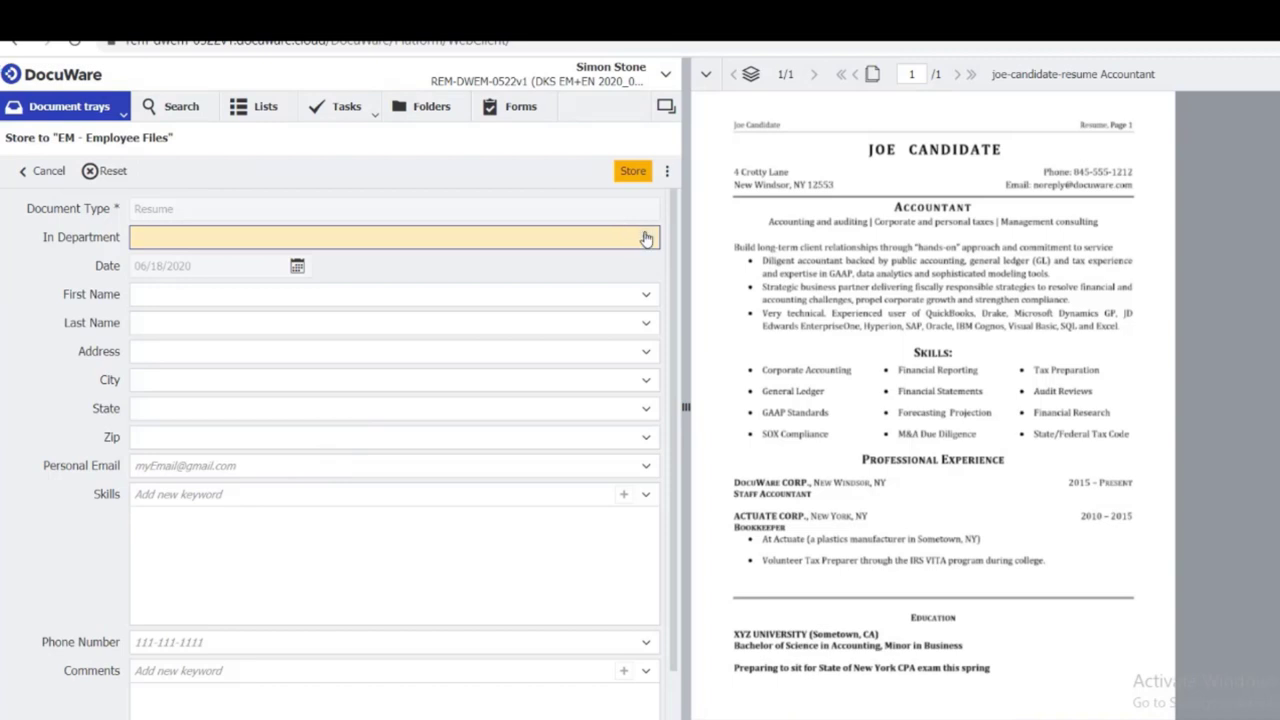
click(643, 240)
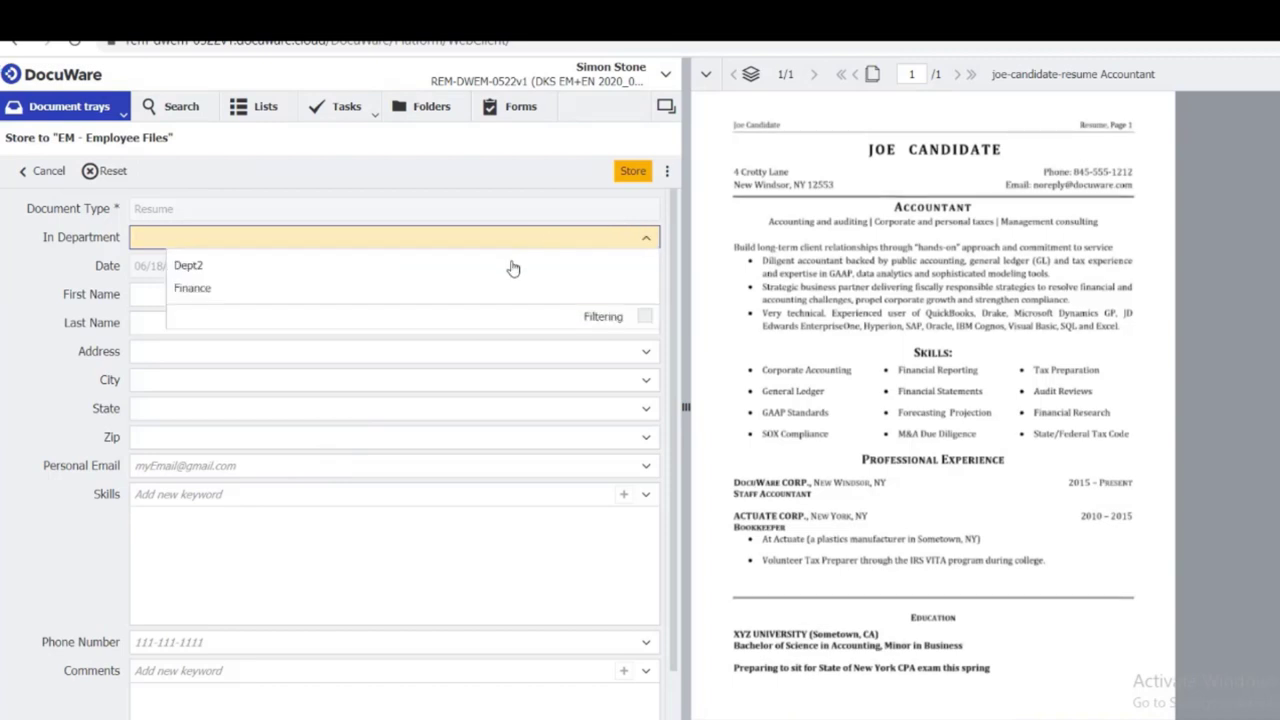
click(506, 290)
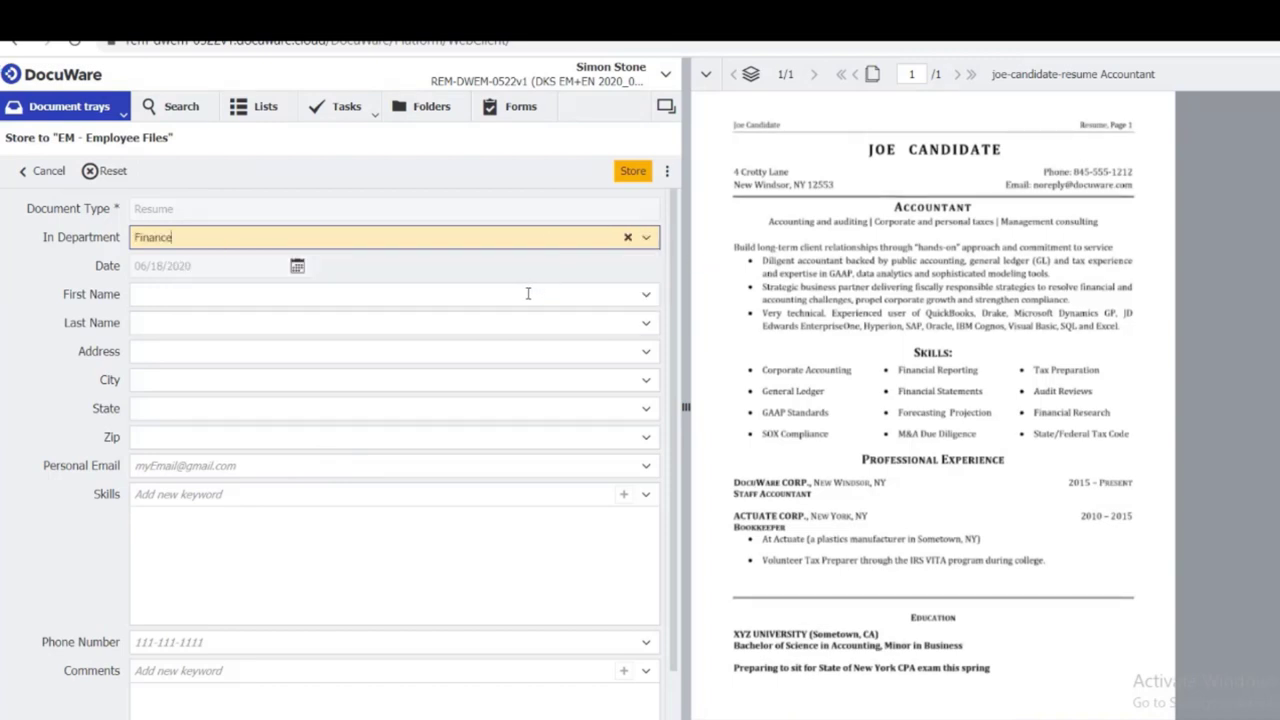
Step: Fill name, address, city, state, zip, email and phone from the resume text, then store
click(528, 293)
click(882, 150)
click(955, 150)
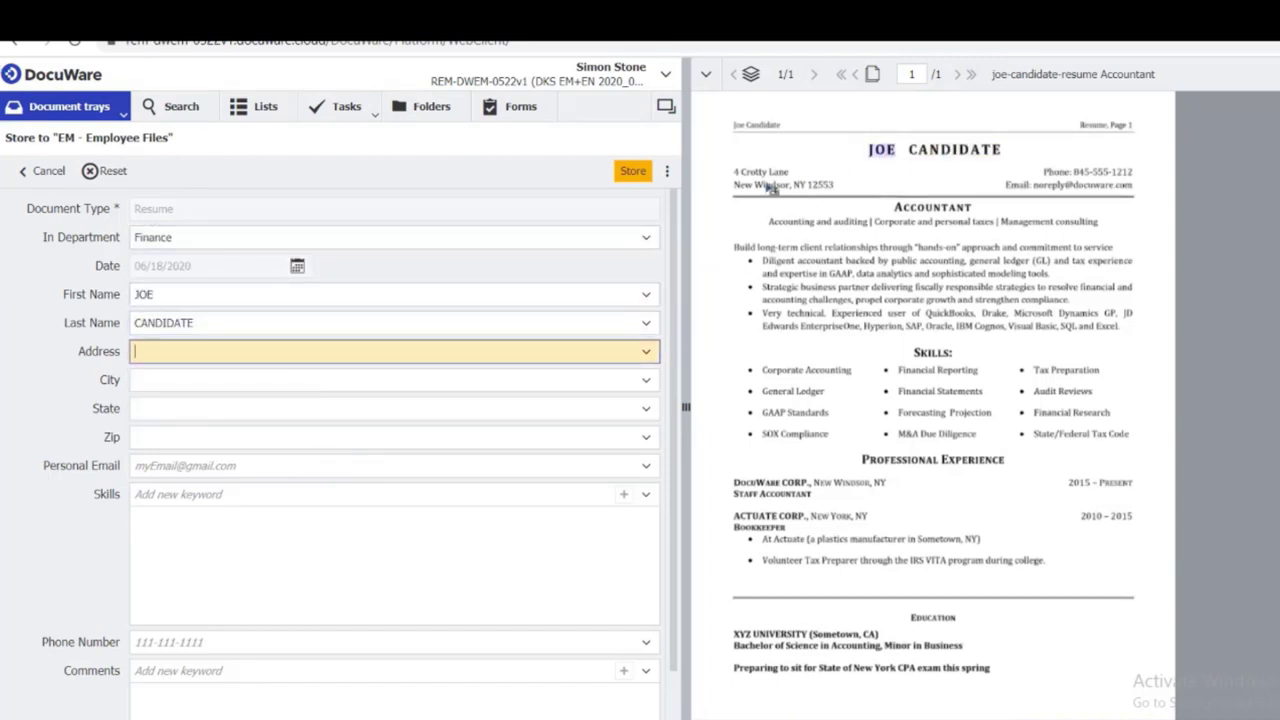
drag(735, 172, 788, 186)
click(800, 186)
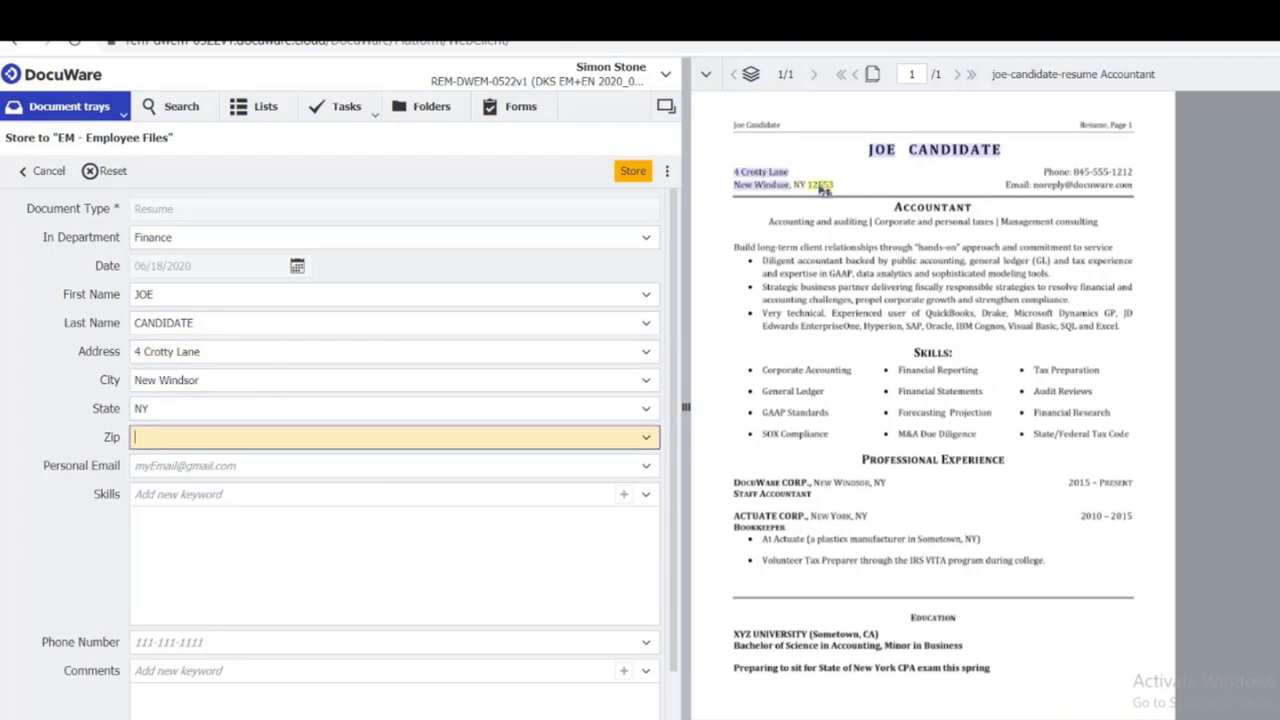
click(821, 186)
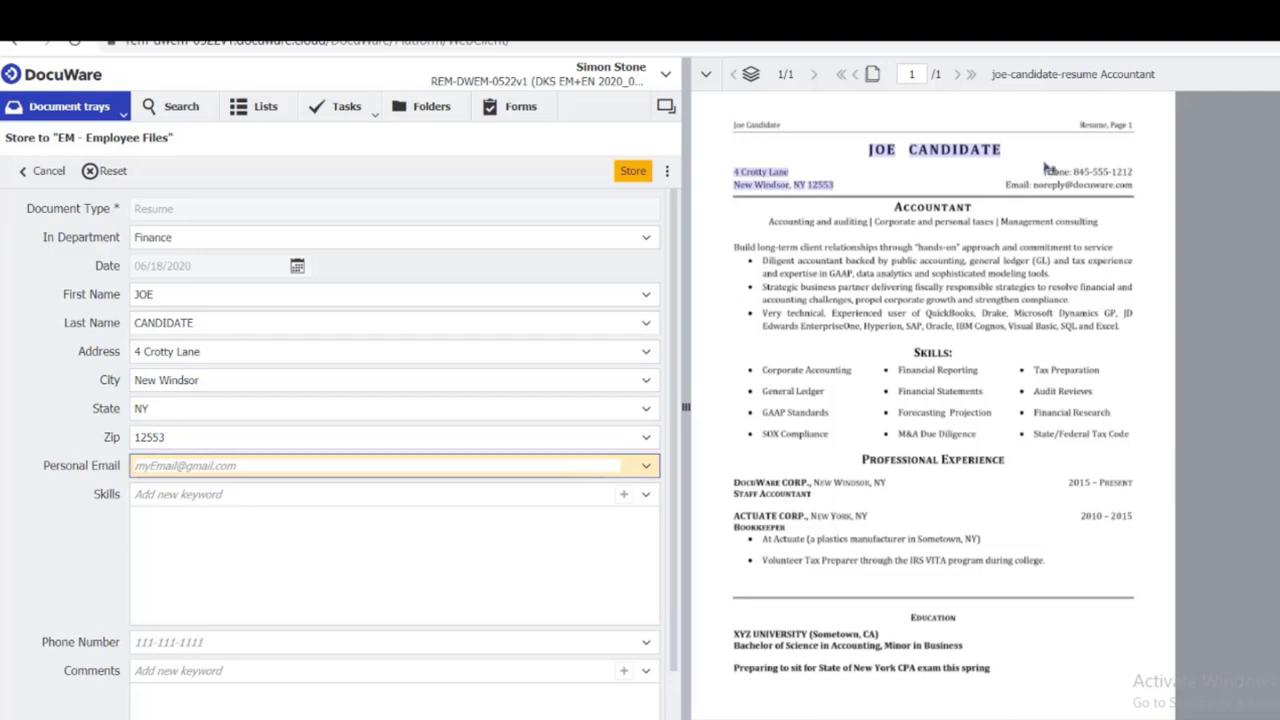
drag(1034, 187, 1134, 174)
click(547, 638)
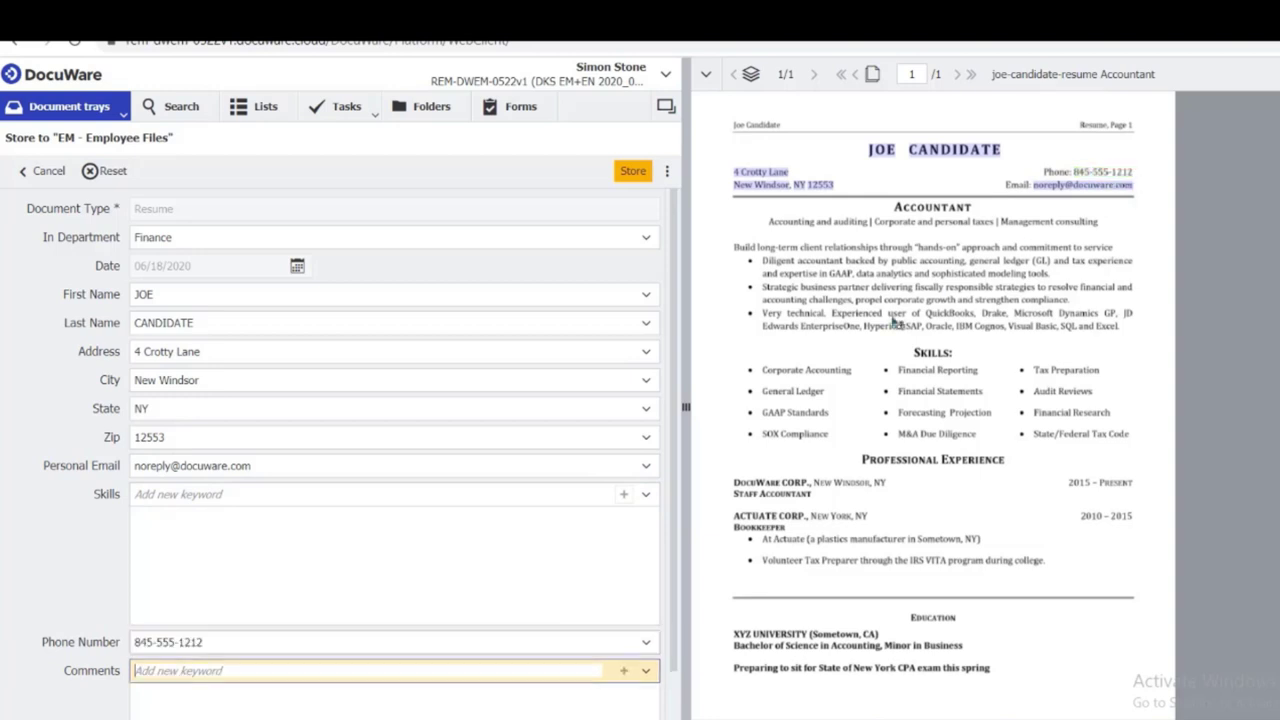
click(631, 172)
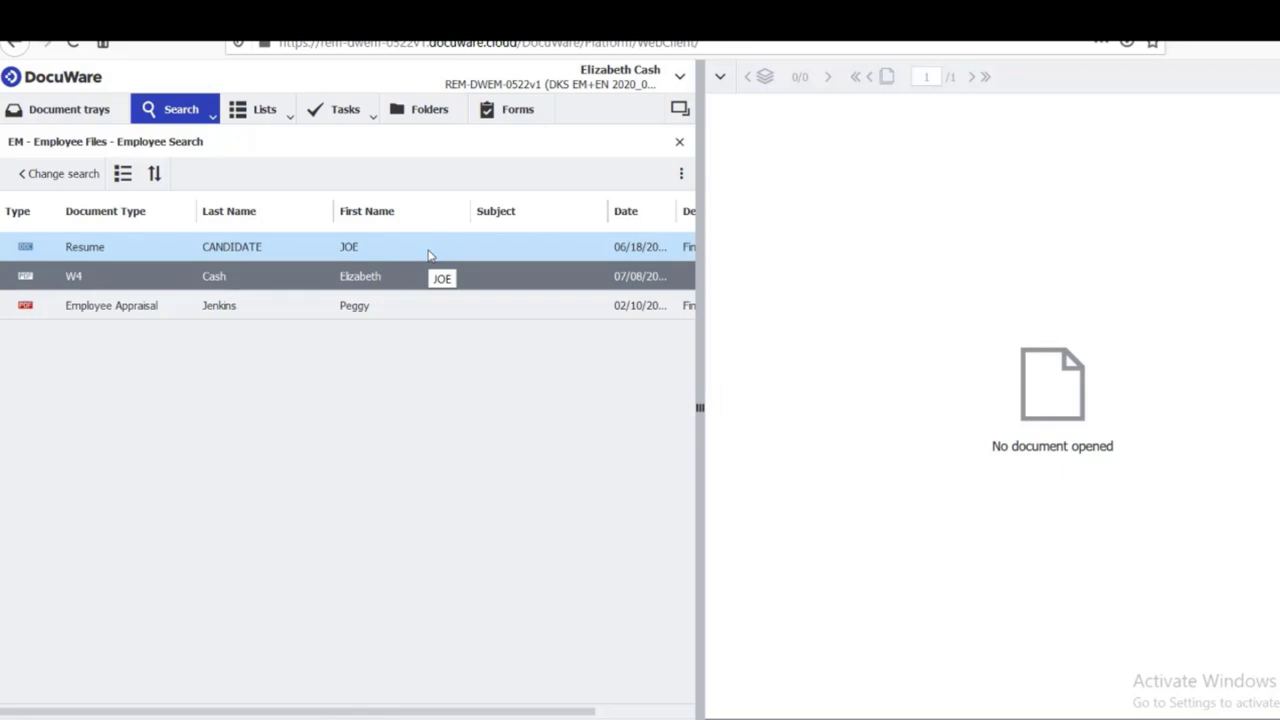
Step: View the stored Resume result, then switch to the DocuWare Configurations window
click(429, 254)
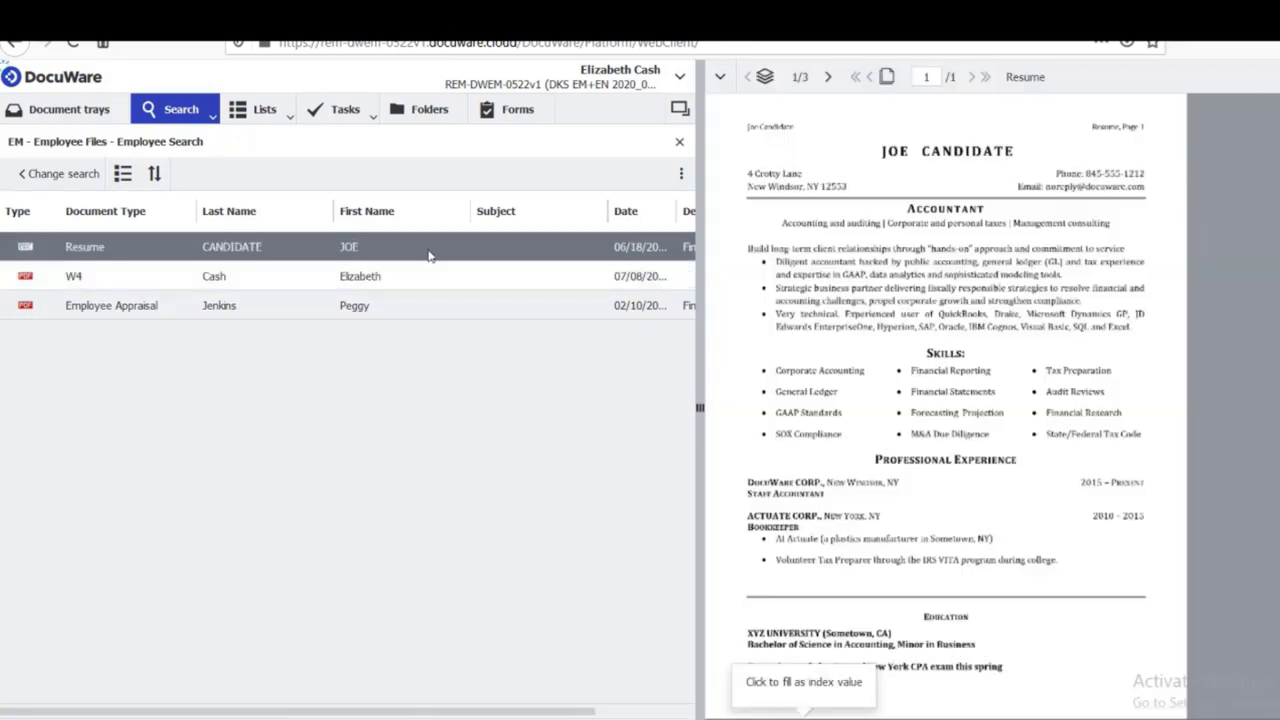
right_click(418, 245)
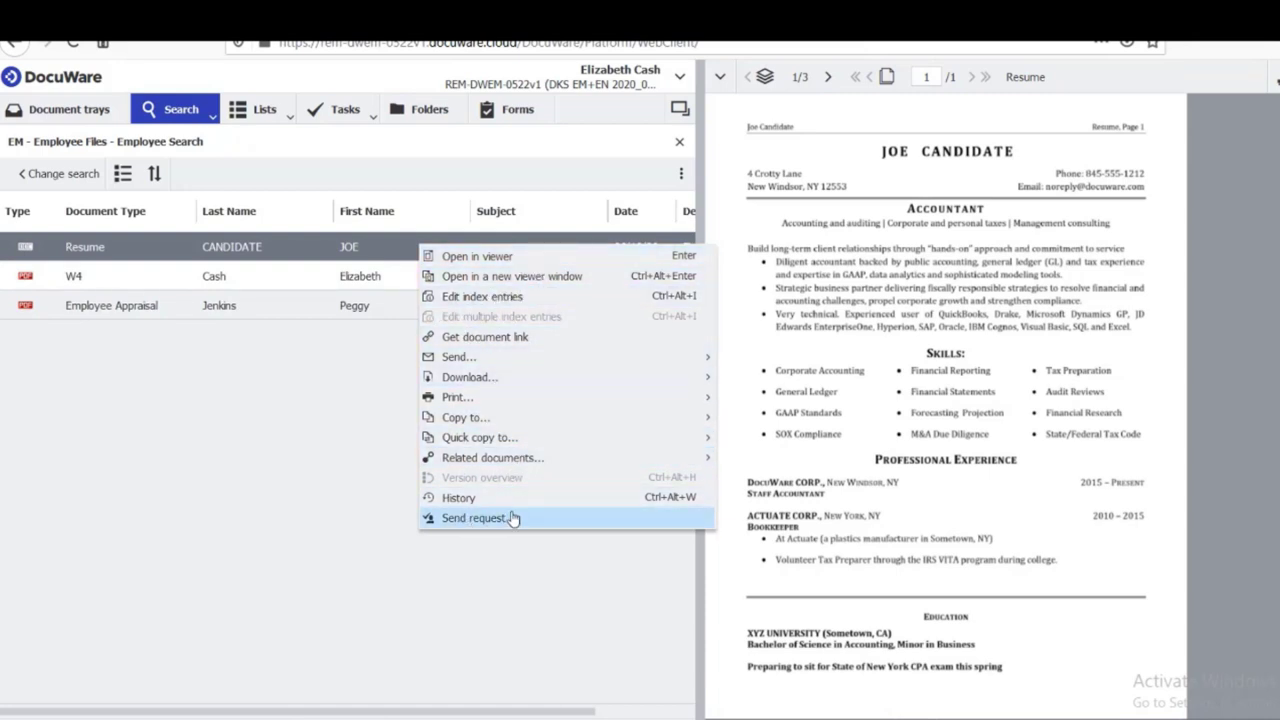
mouse_move(196, 715)
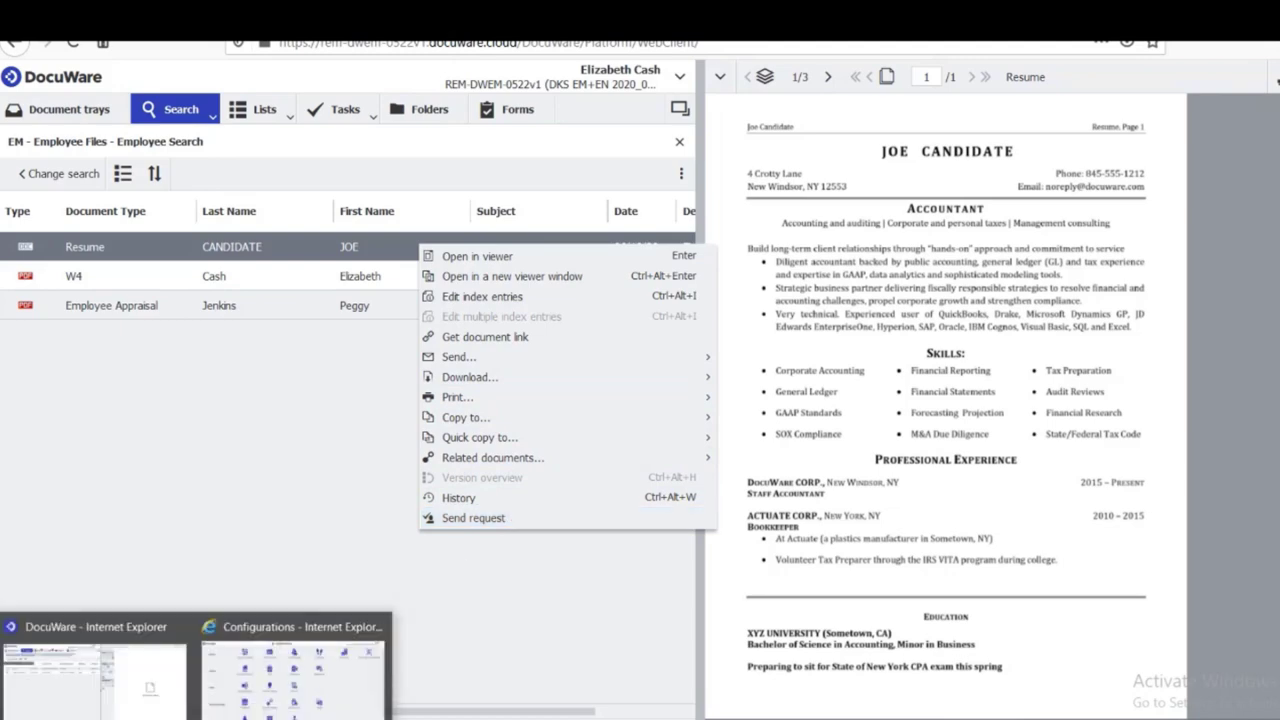
click(272, 698)
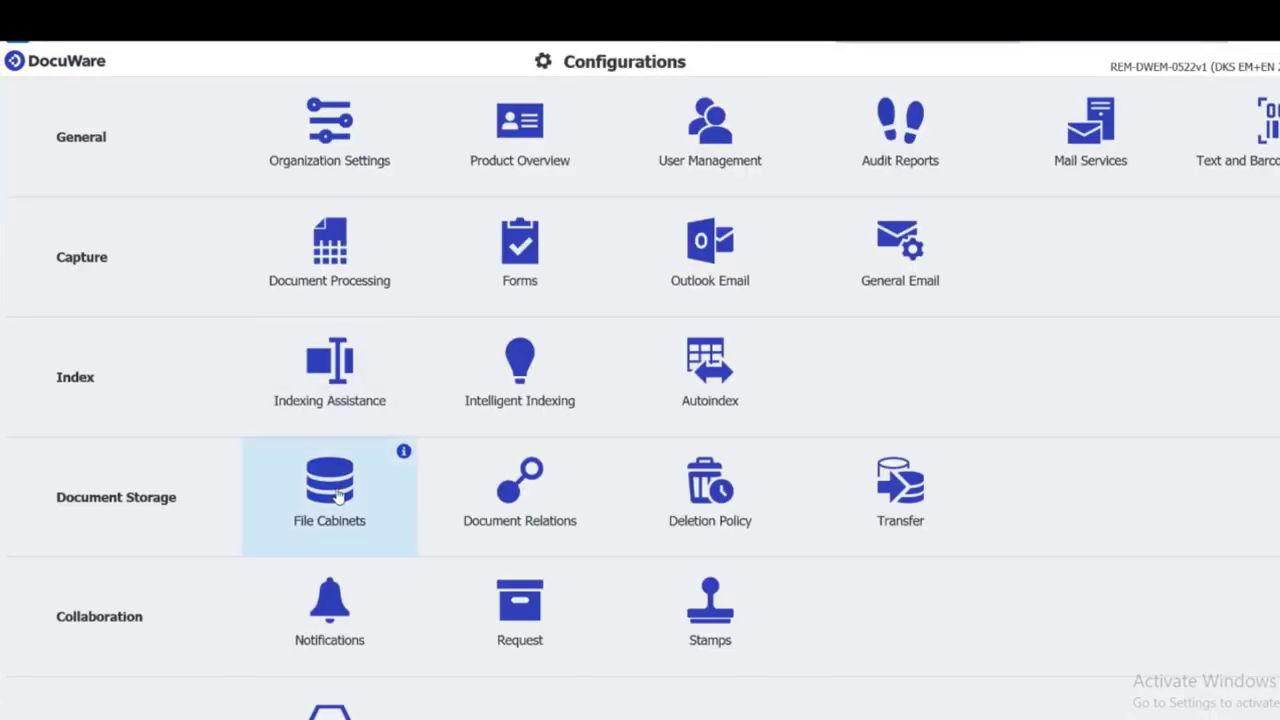
Step: Review the rules of the EM - Employee Files Finance Documents index value profile
click(335, 480)
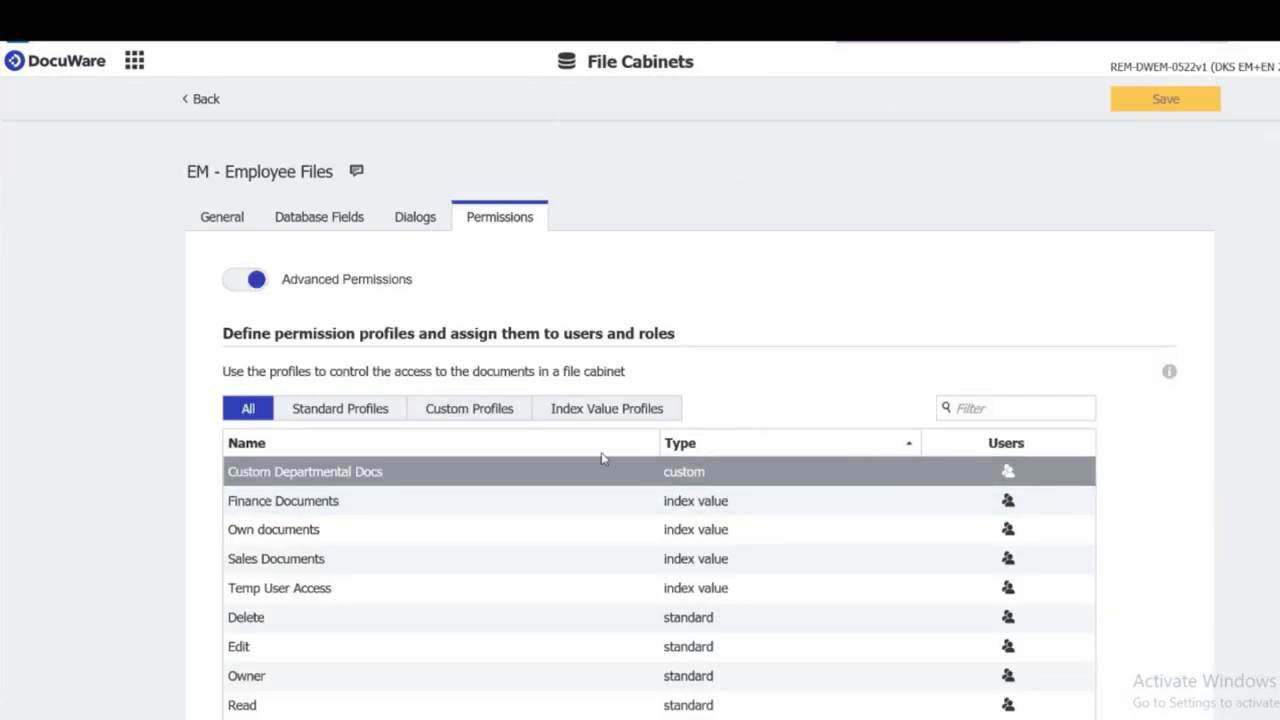
click(526, 471)
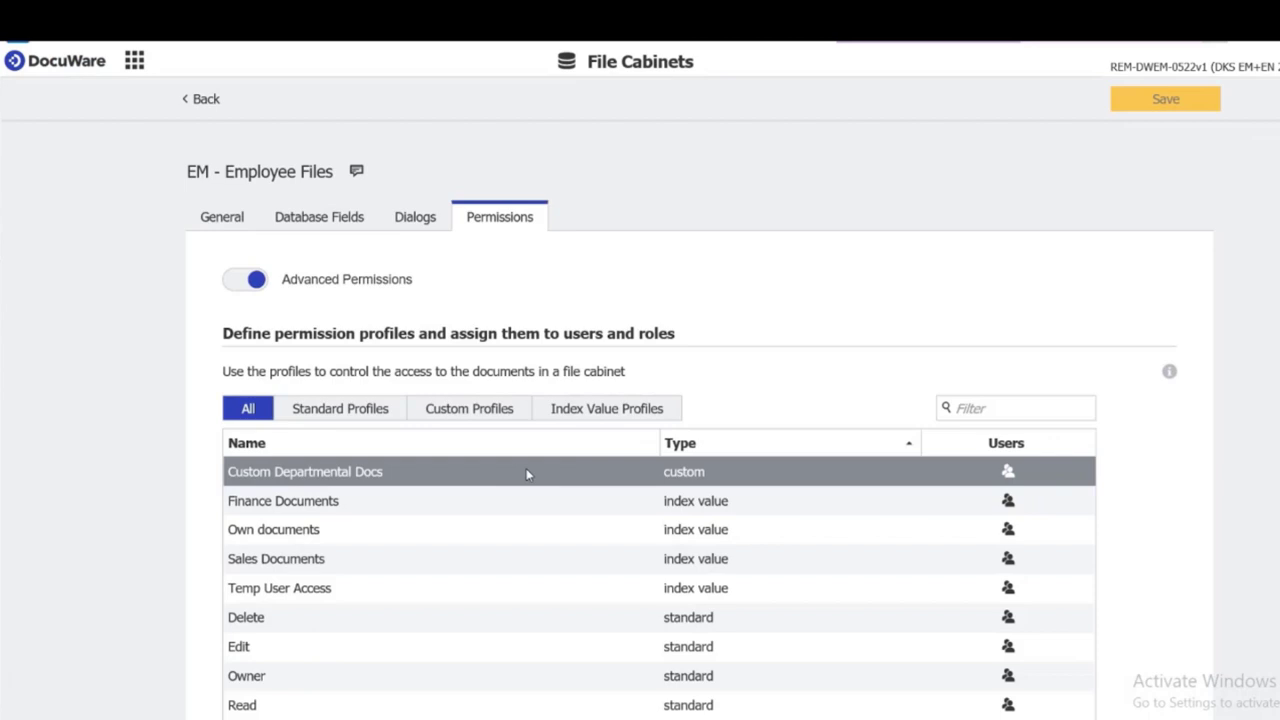
click(601, 410)
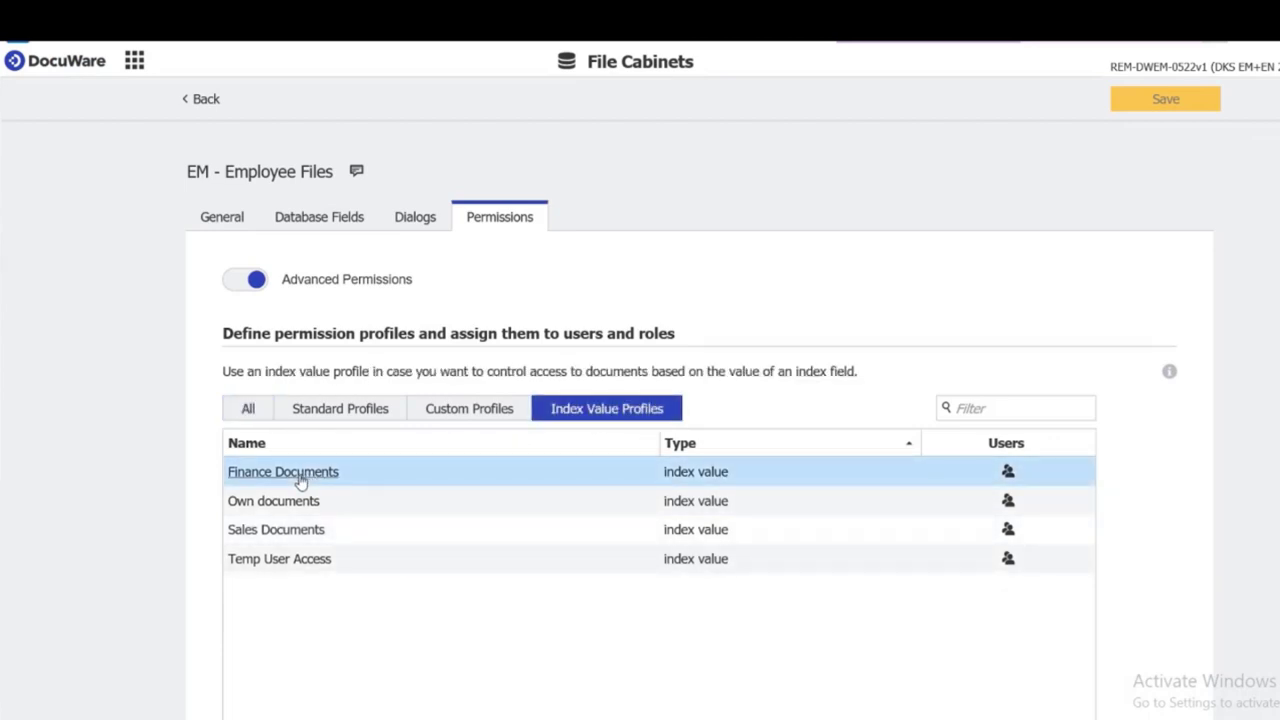
click(305, 483)
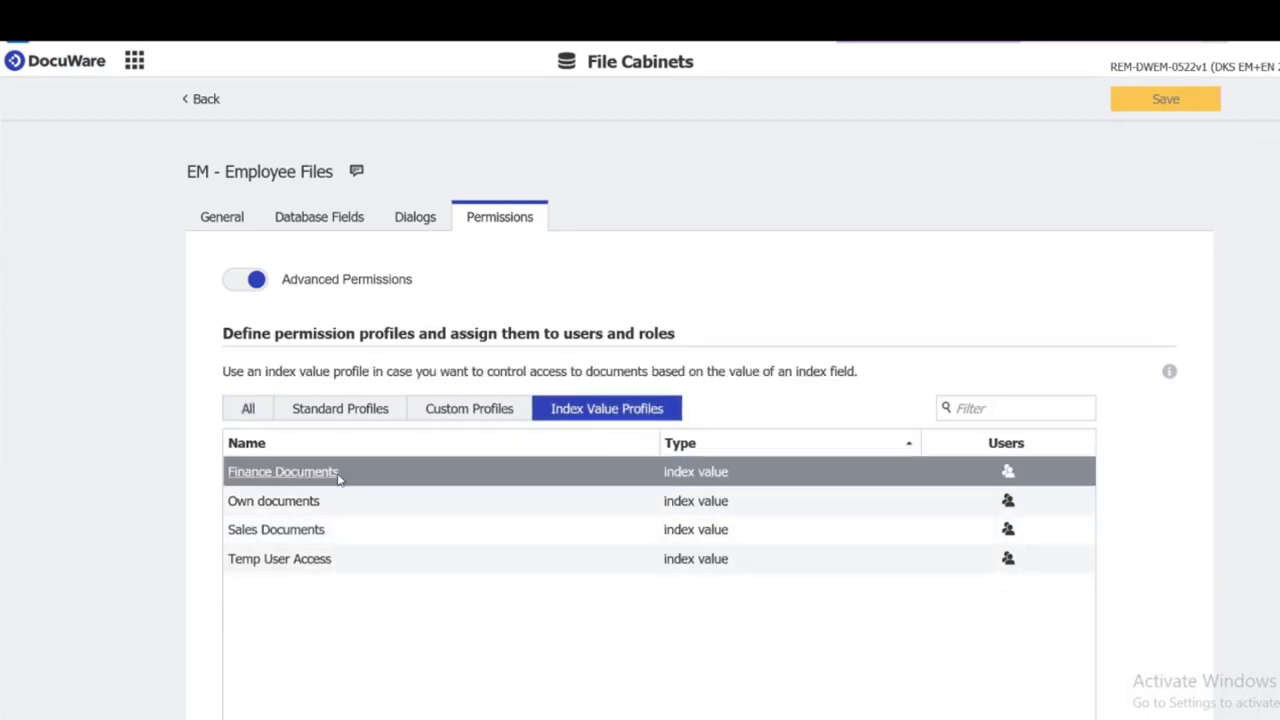
click(336, 476)
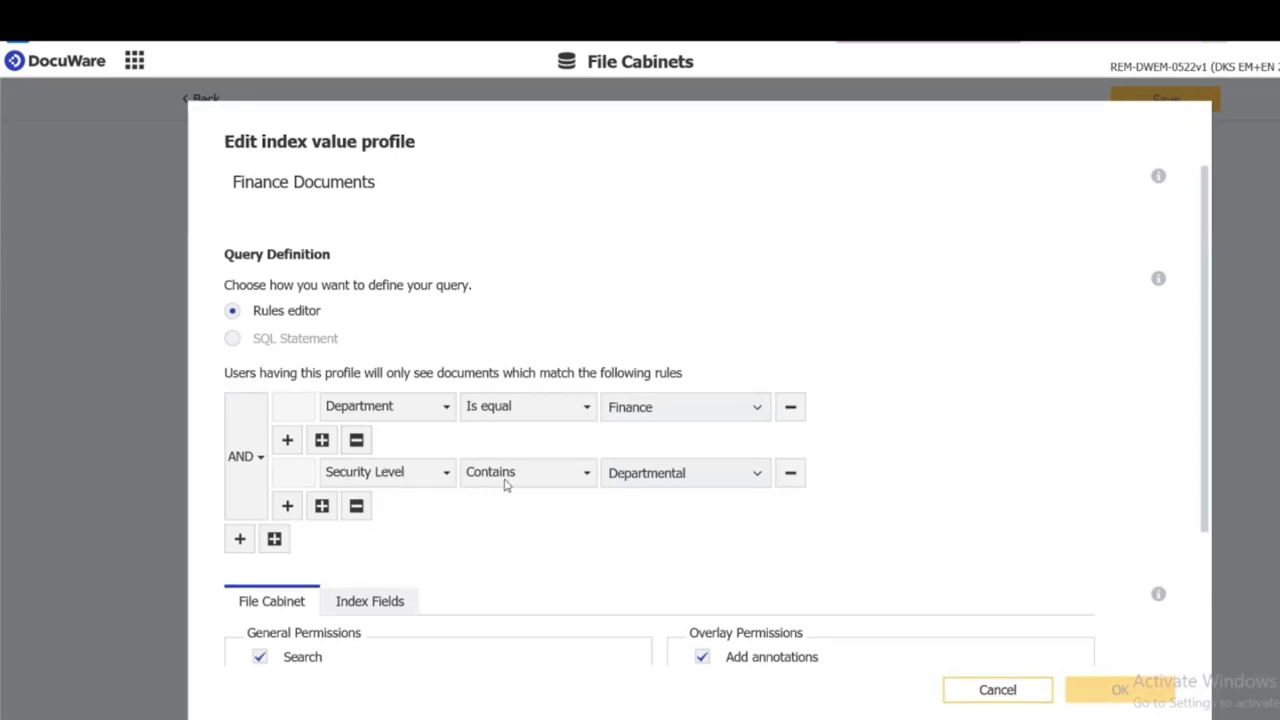
scroll(635, 485, down, 3)
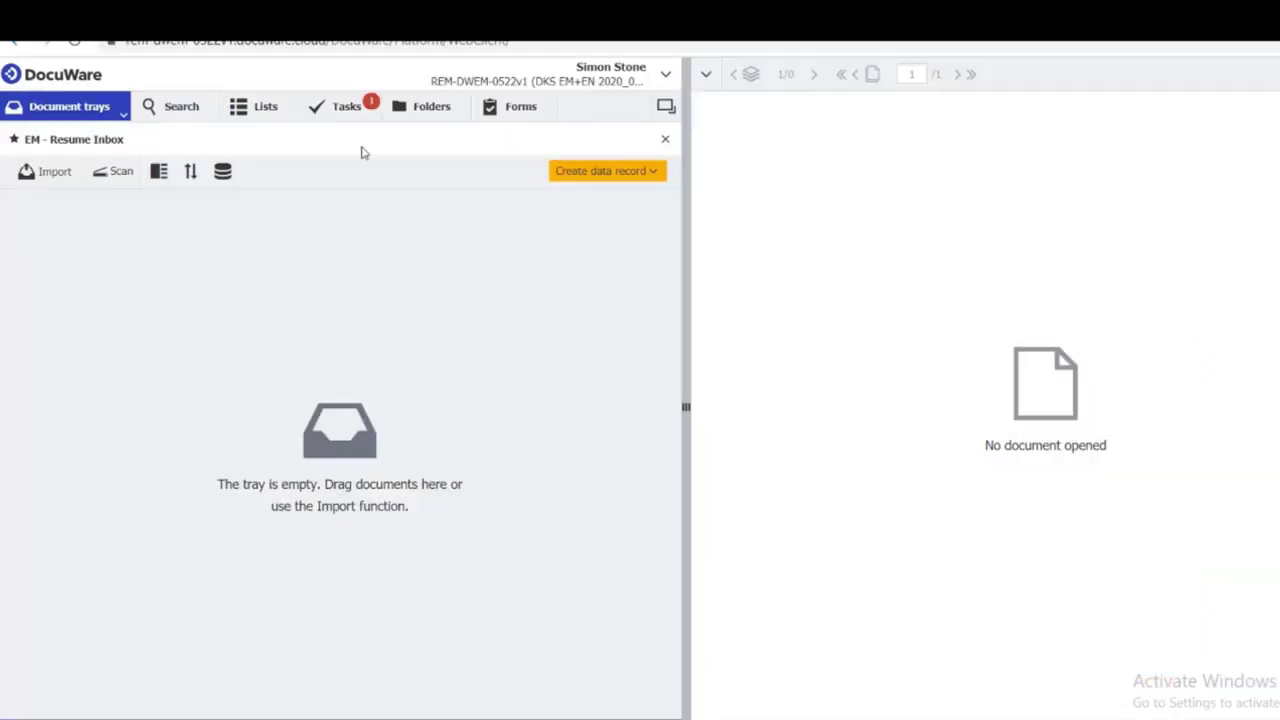
Step: Open the Resume from the Employee Files search results in Word for the web
click(178, 110)
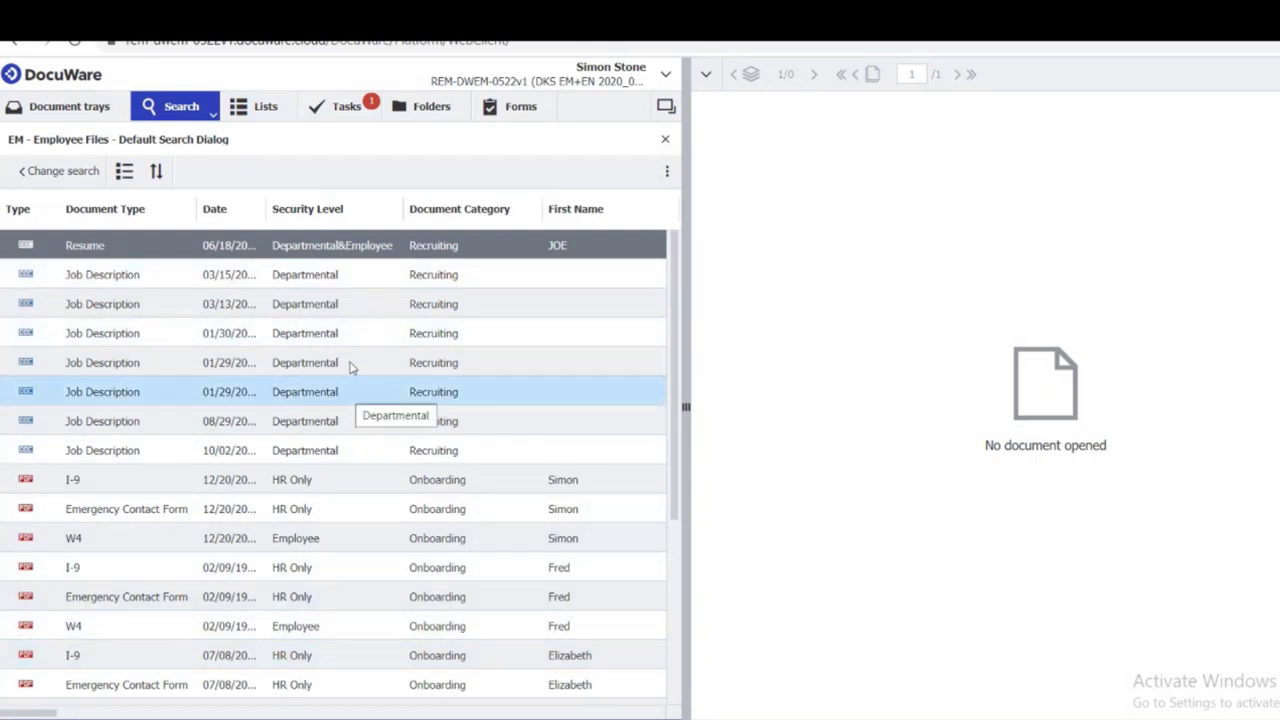
right_click(137, 249)
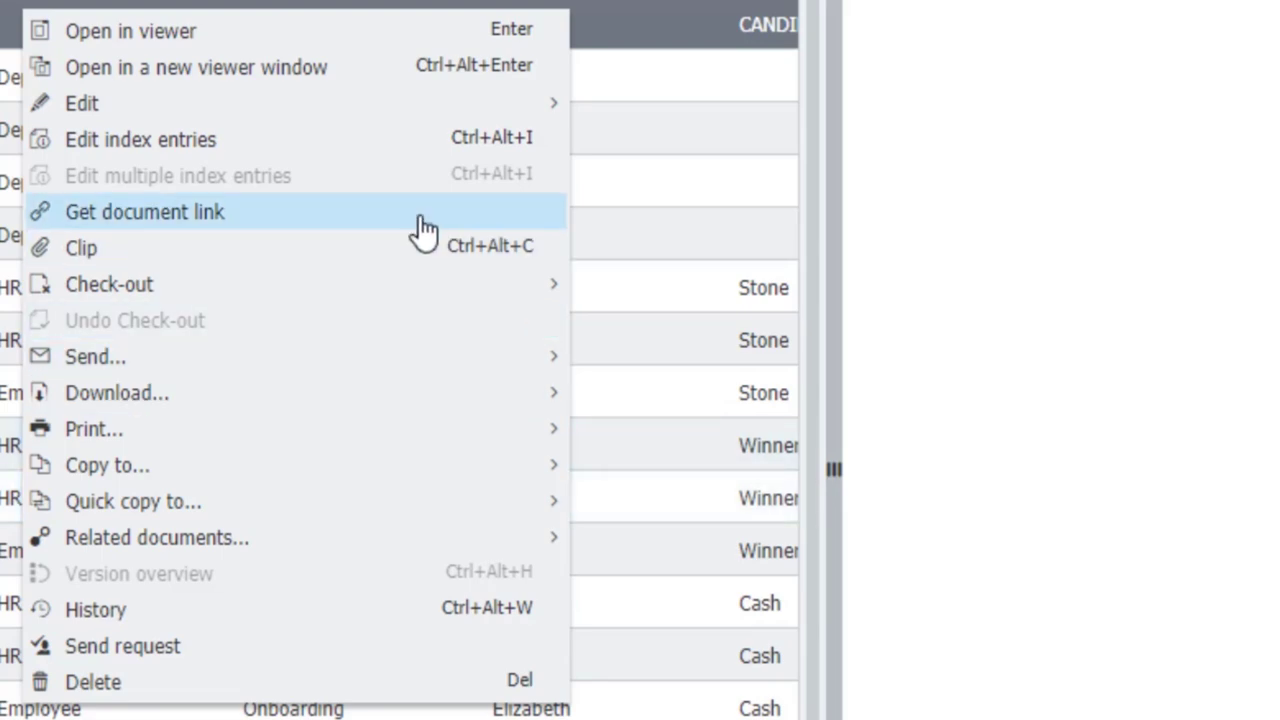
mouse_move(425, 108)
click(527, 215)
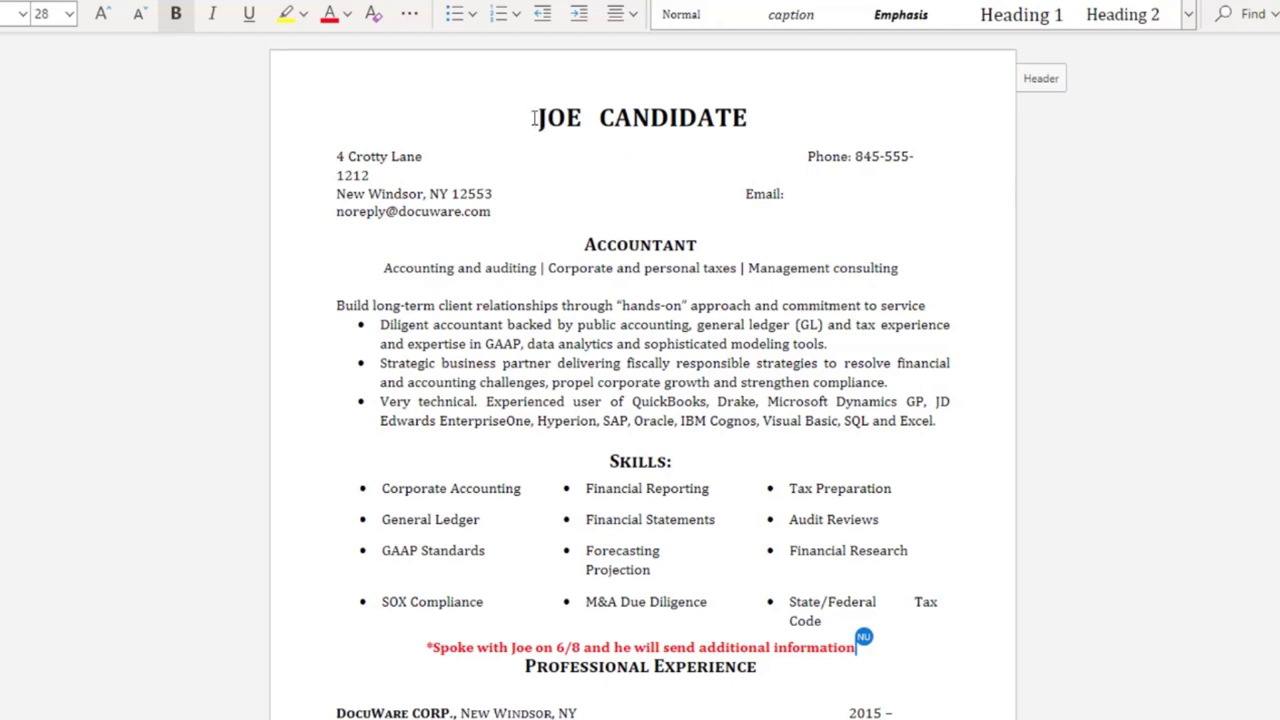
Step: Replace the JOE CANDIDATE title with 'Test Doc' and close the document
drag(534, 118, 757, 120)
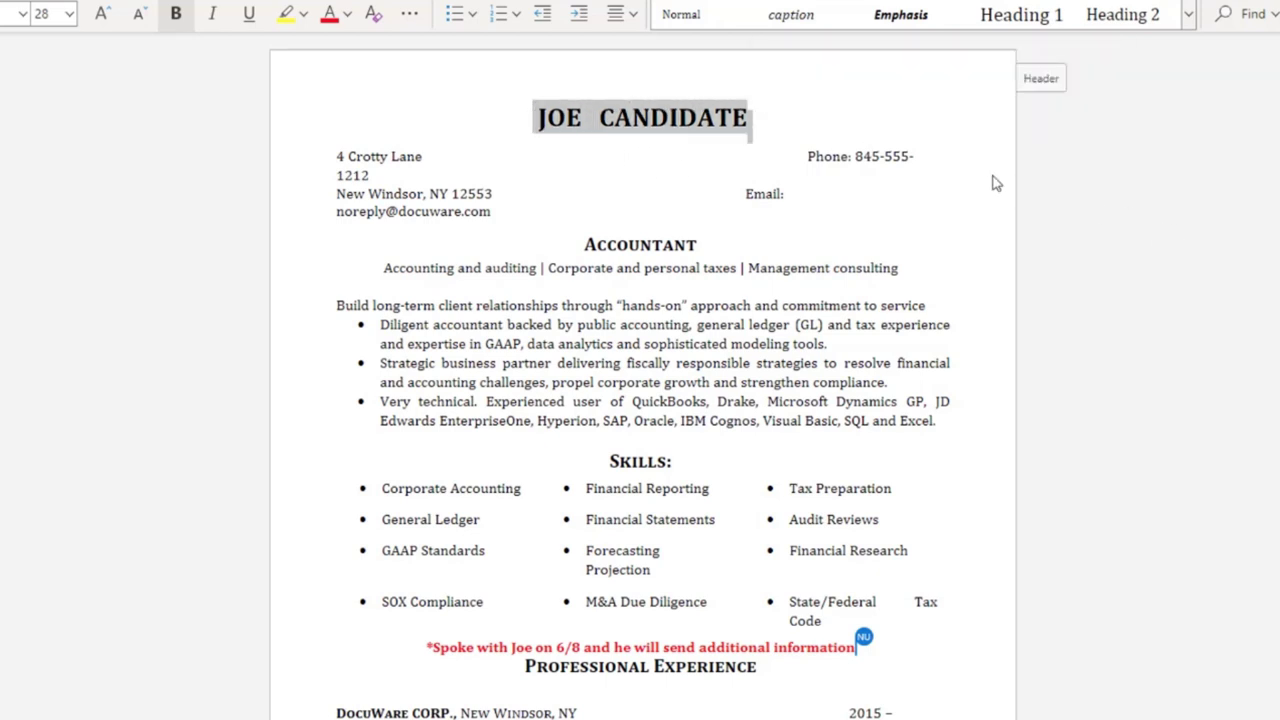
click(900, 212)
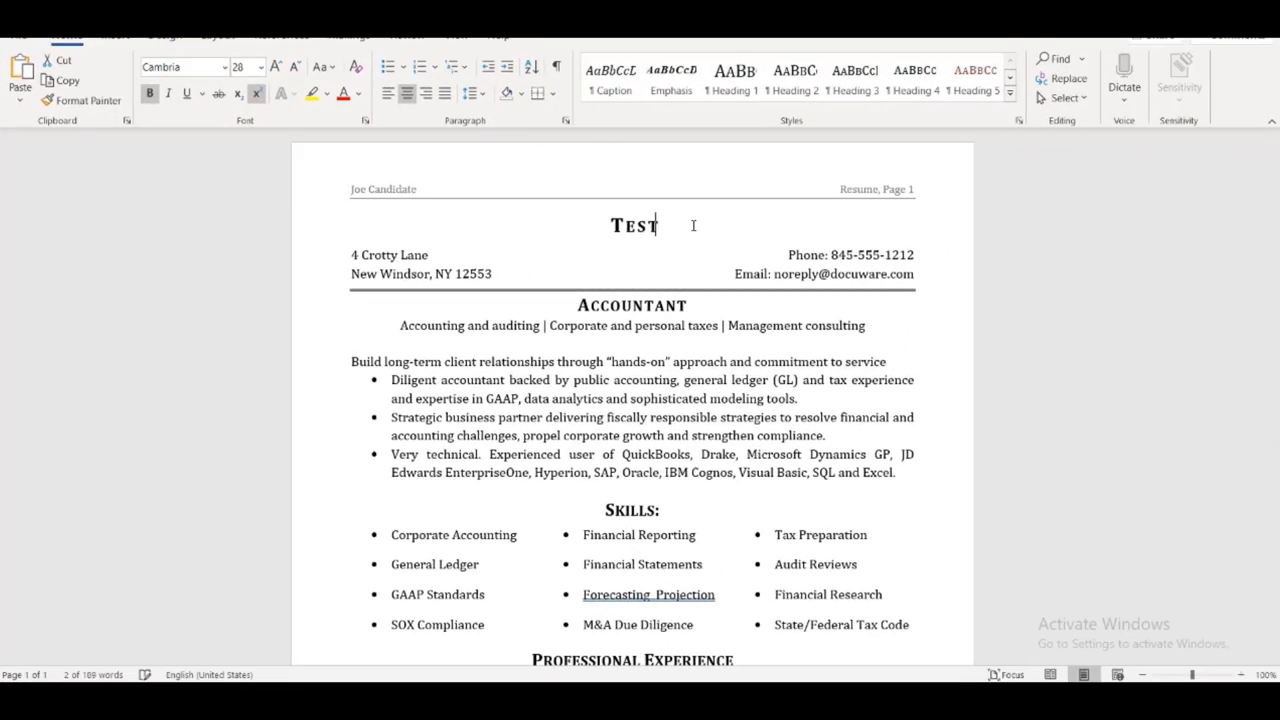
text(Doc)
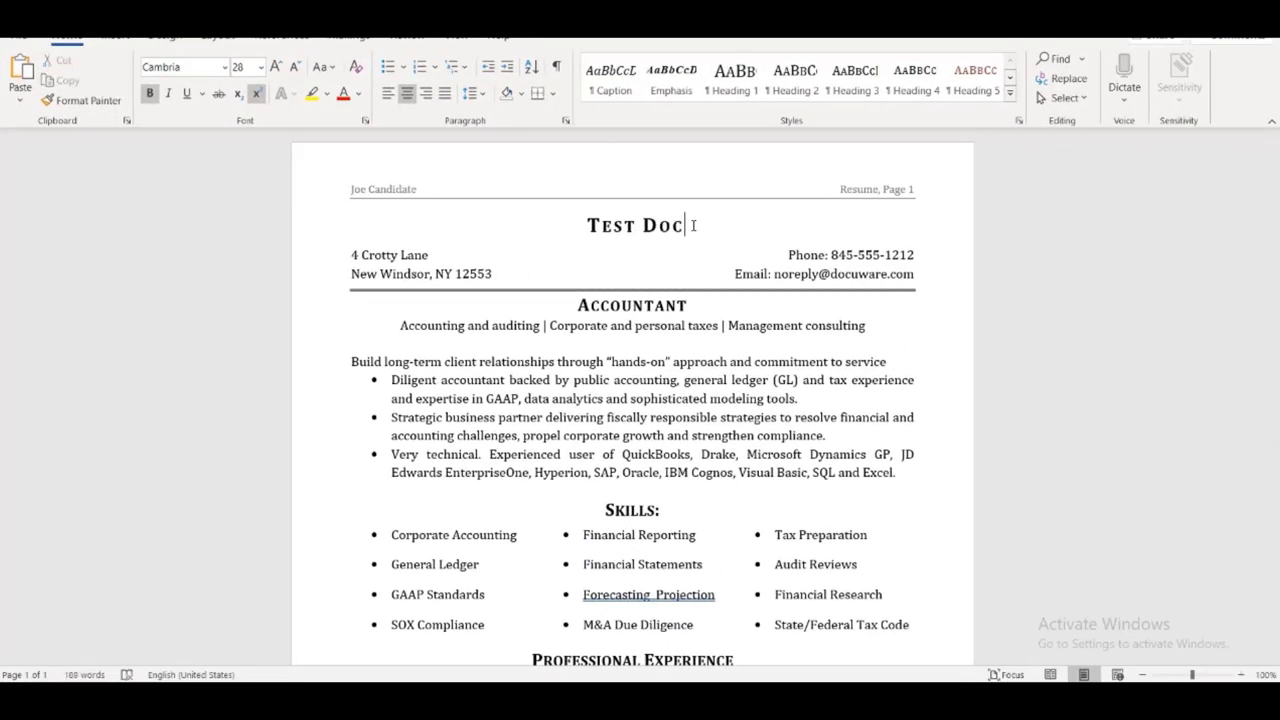
click(1236, 28)
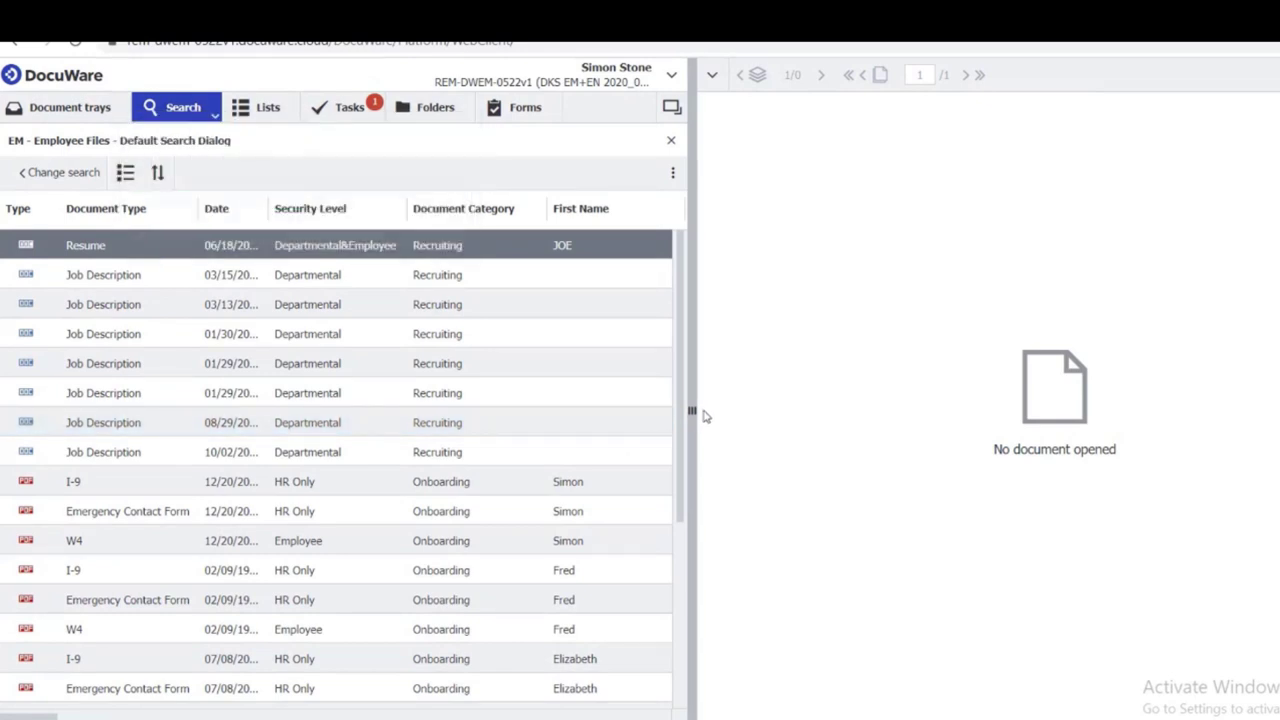
Step: Open the Resume in the viewer to confirm its Test Doc title
click(155, 245)
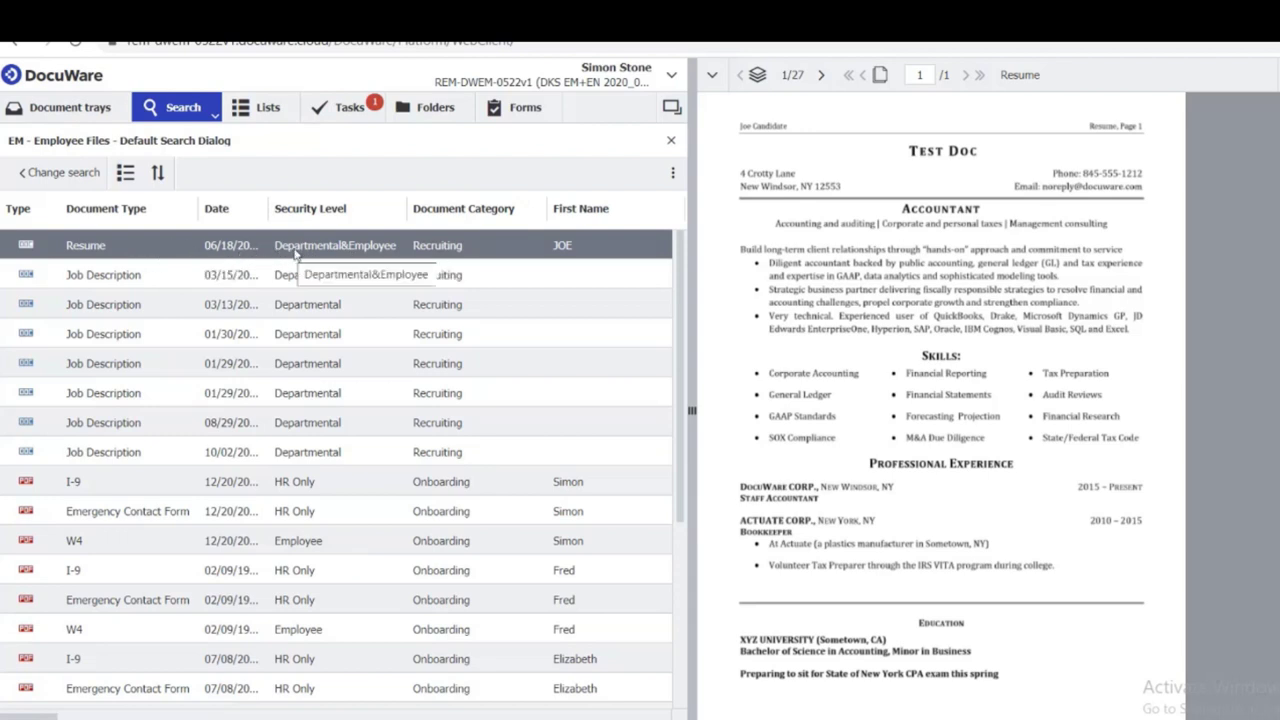
Step: Search the EM - Document Types - Default Search Dialog for document type Resume
click(190, 116)
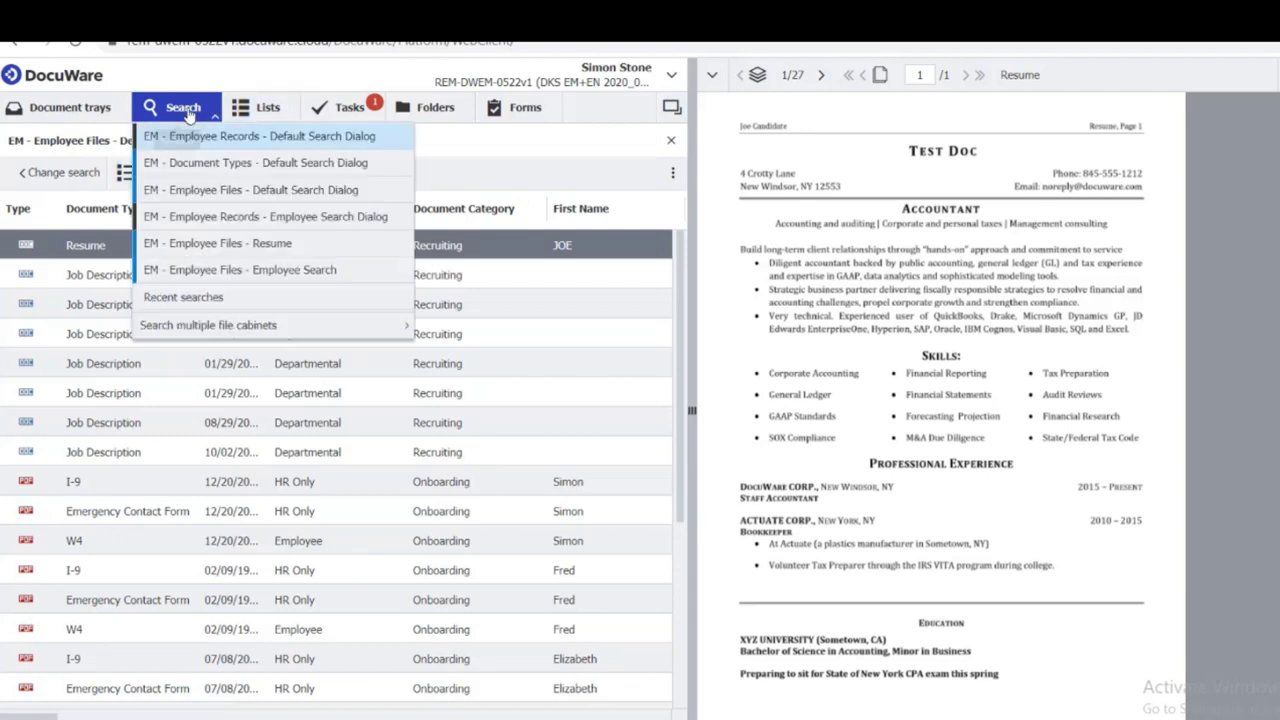
click(200, 164)
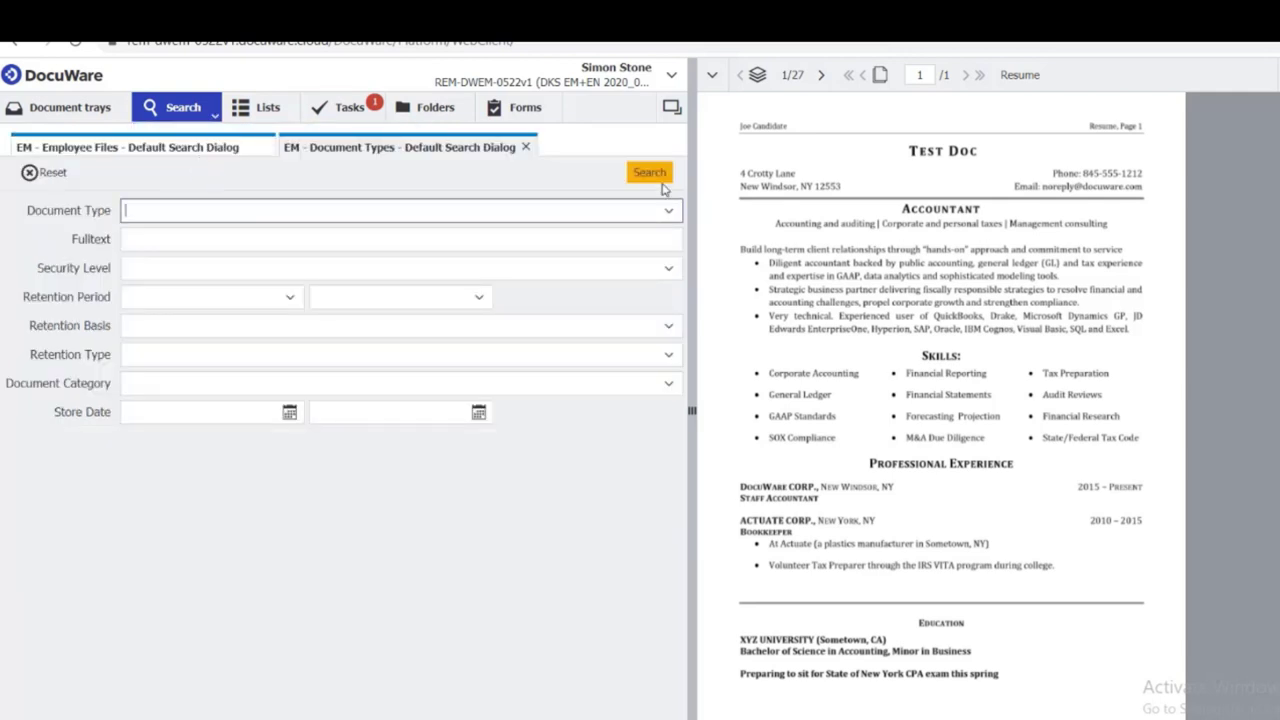
text(re)
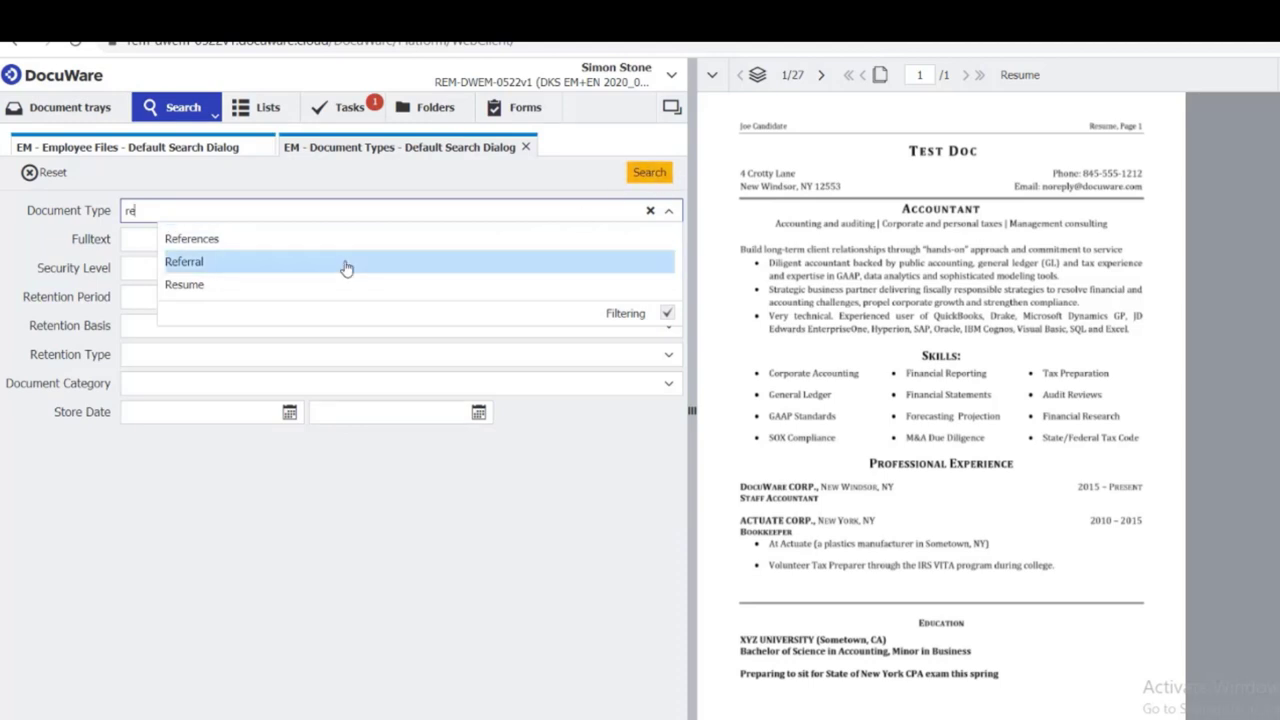
click(331, 285)
click(648, 172)
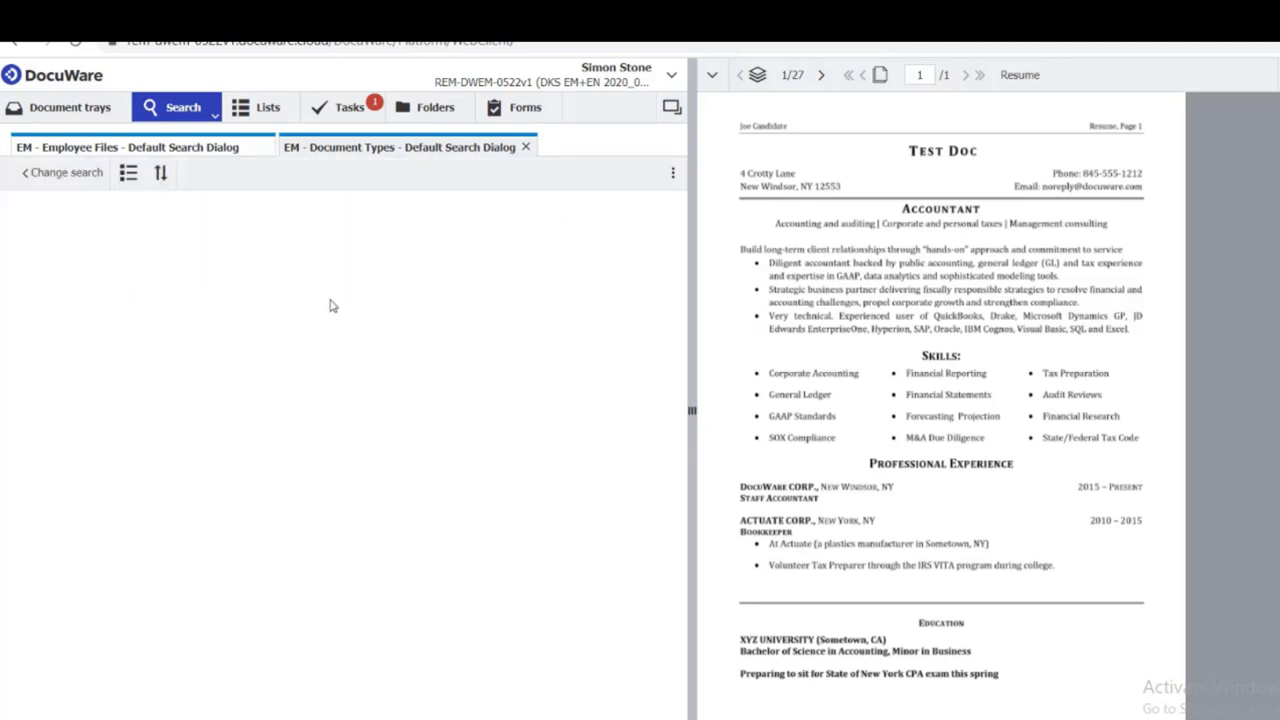